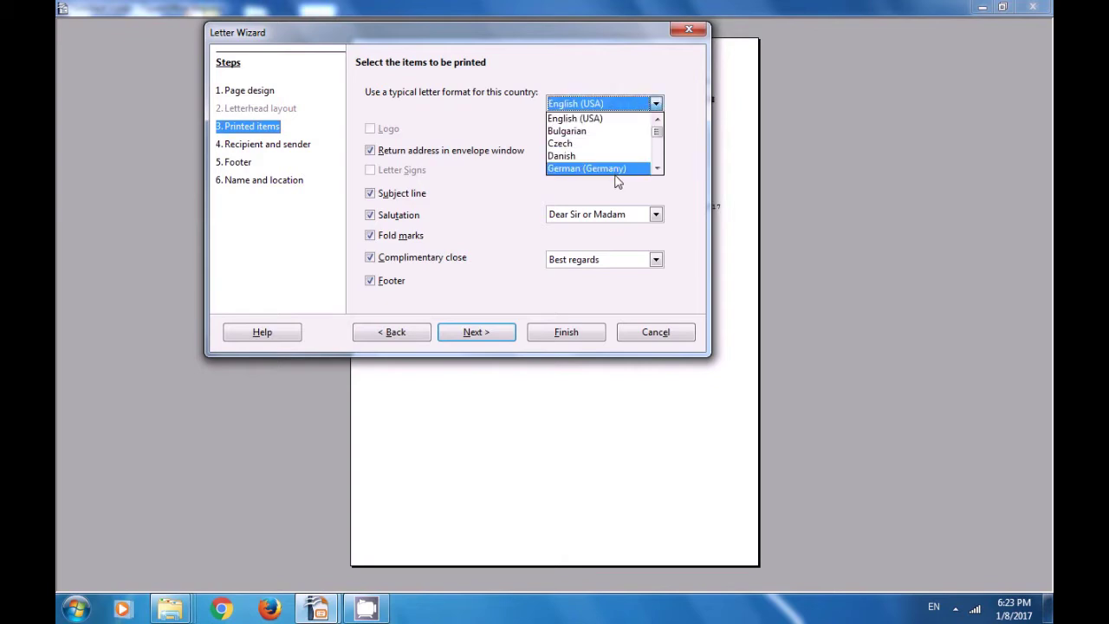
# Keep the English (USA) letter format, set the salutation to Hello and the complimentary close to Best regards, and accept the printed items.
pyautogui.click(599, 126)
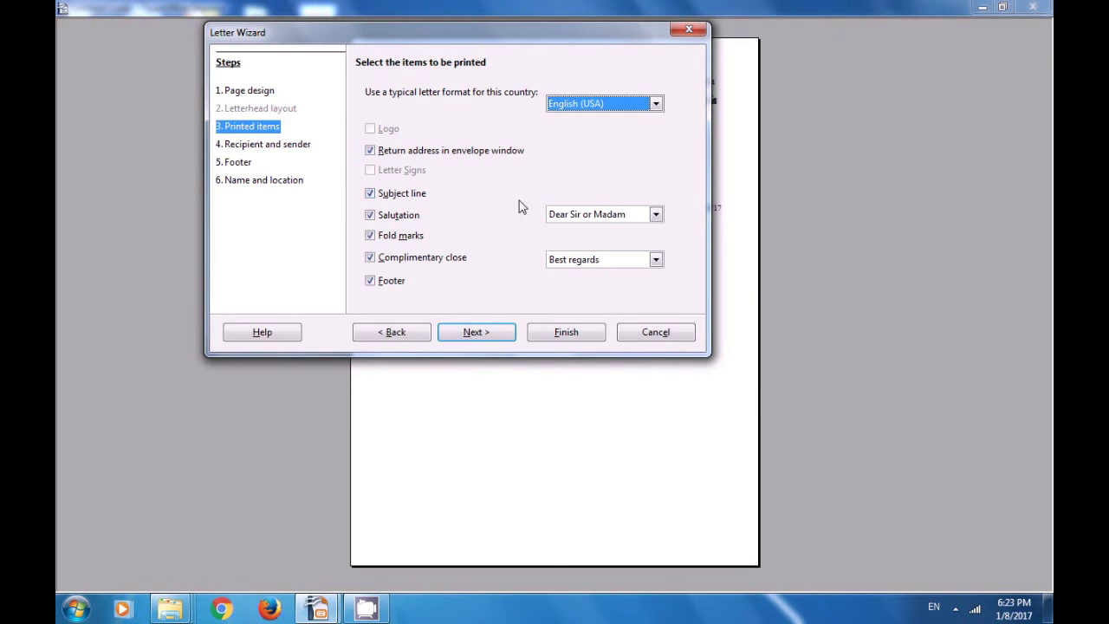
pyautogui.click(656, 215)
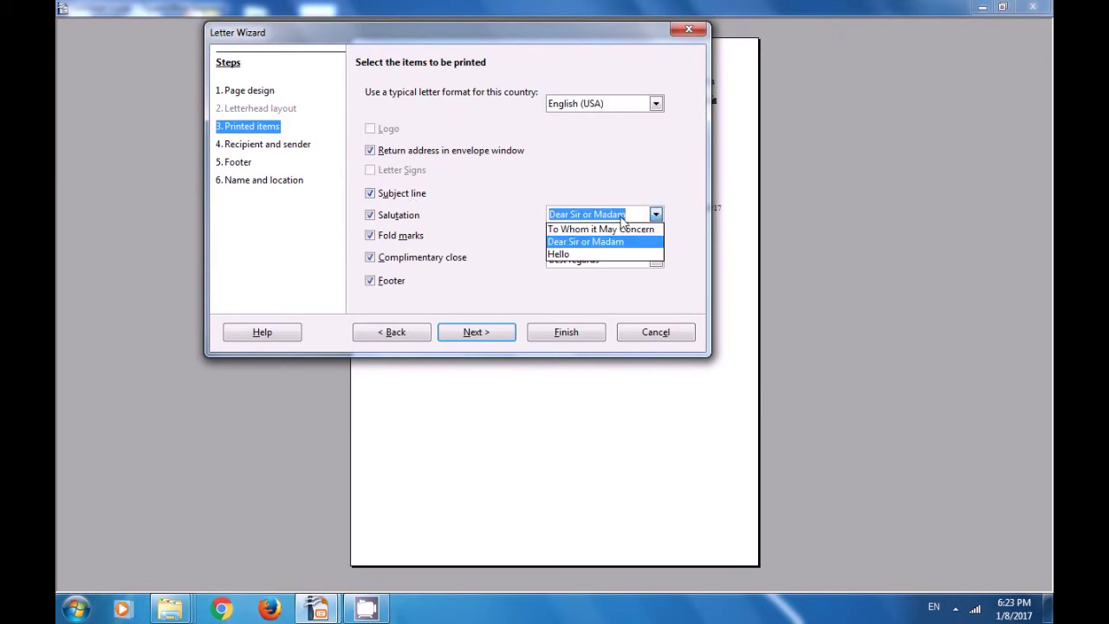
pyautogui.click(586, 255)
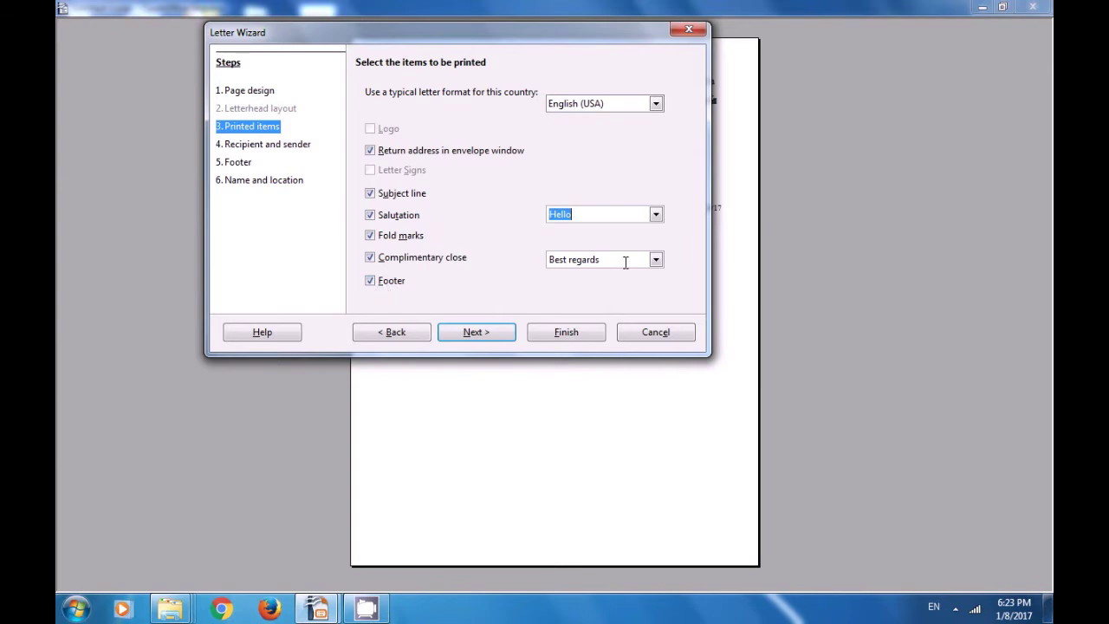
pyautogui.click(655, 261)
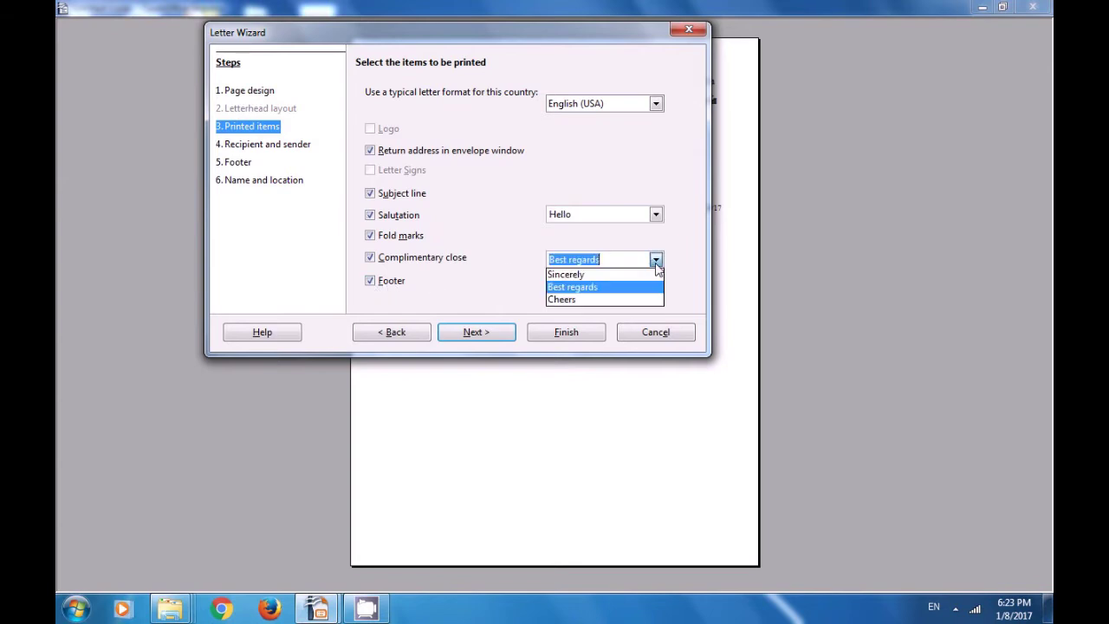
pyautogui.click(601, 286)
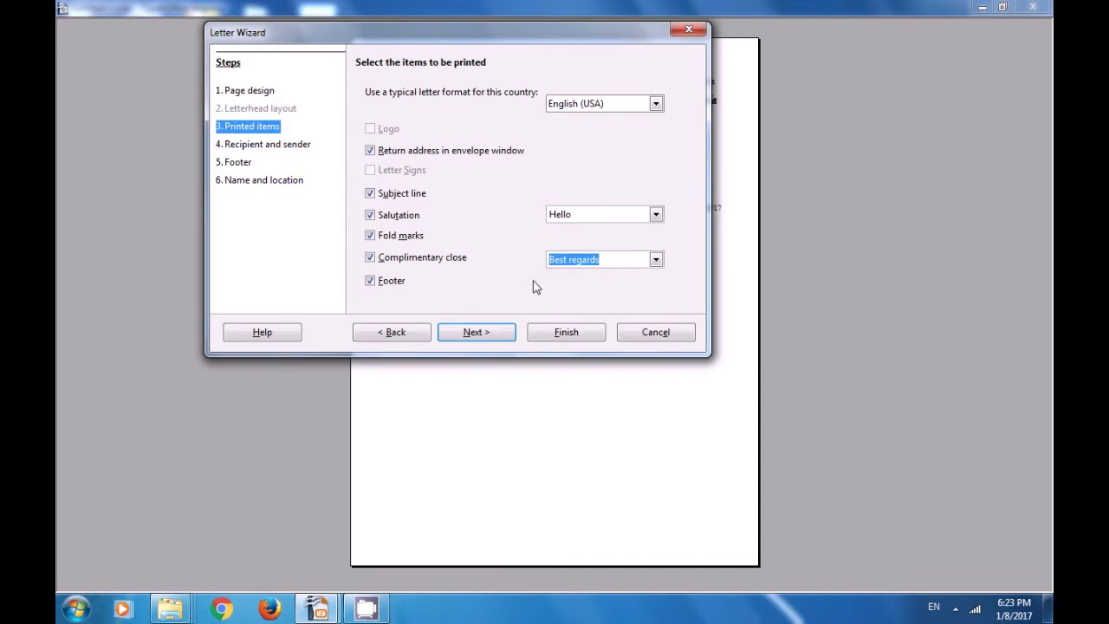
pyautogui.click(485, 340)
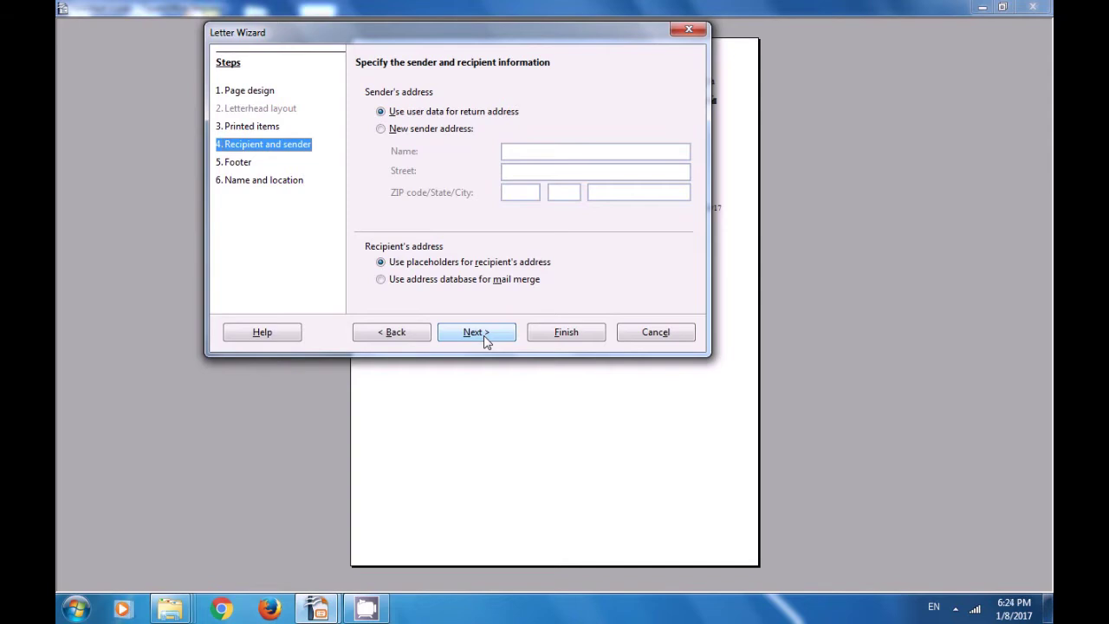
# Use the user data for the return address and placeholders for the recipient's address, and accept these settings.
pyautogui.click(381, 129)
pyautogui.click(521, 152)
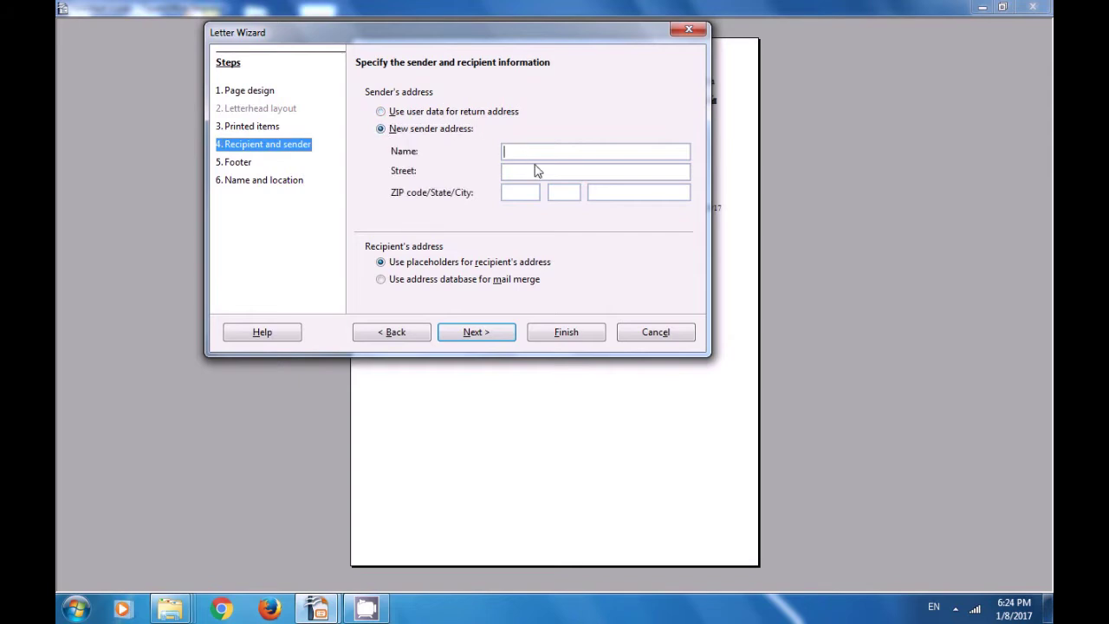
pyautogui.click(387, 114)
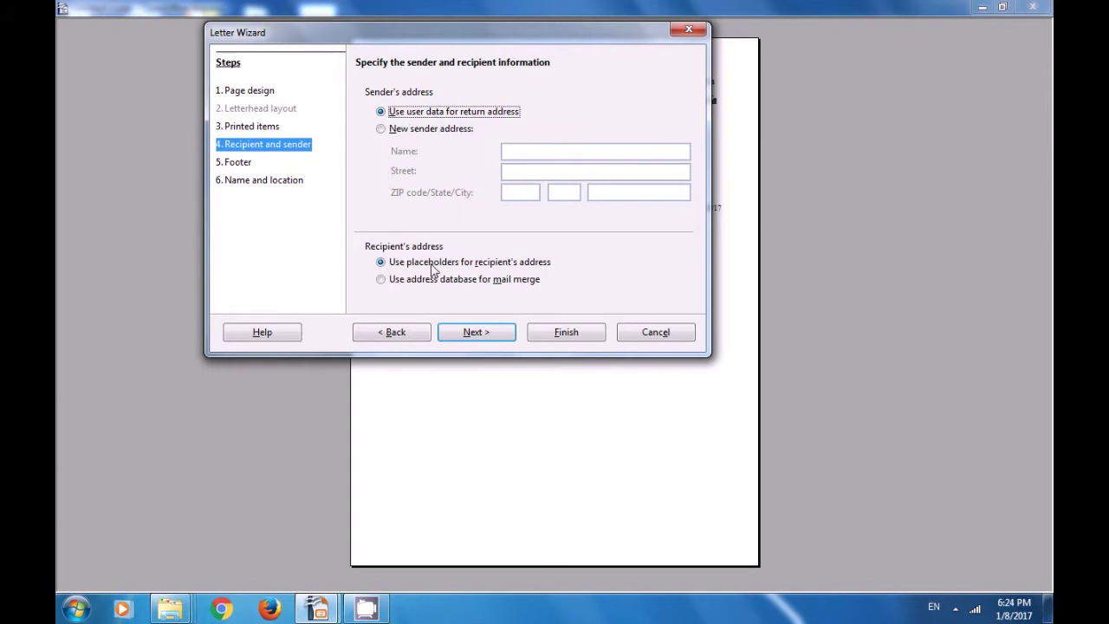
pyautogui.click(383, 283)
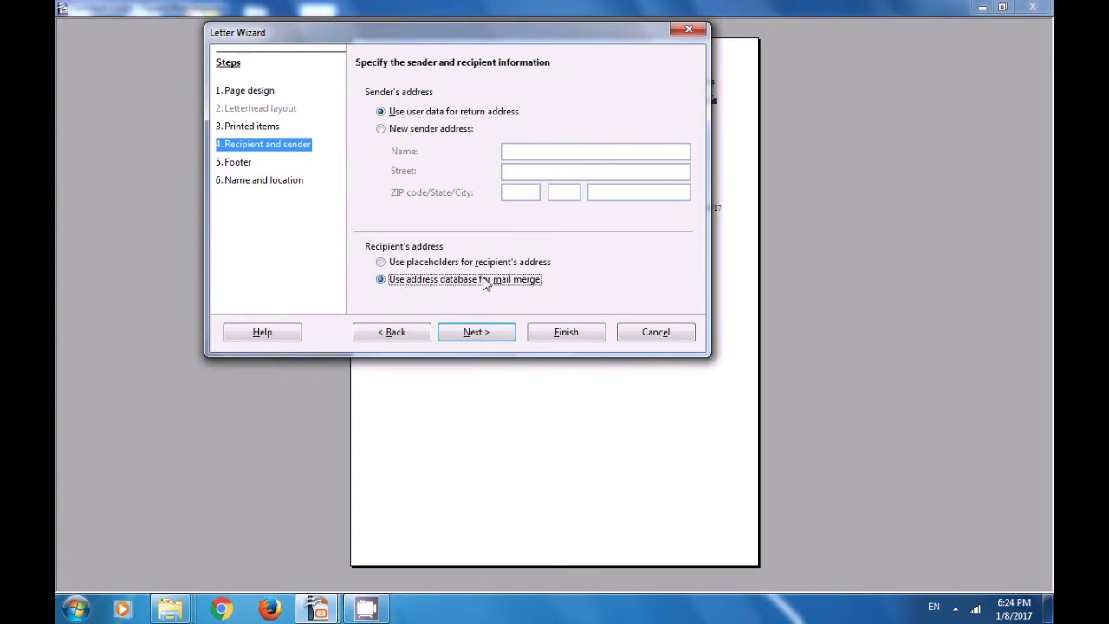
pyautogui.click(382, 263)
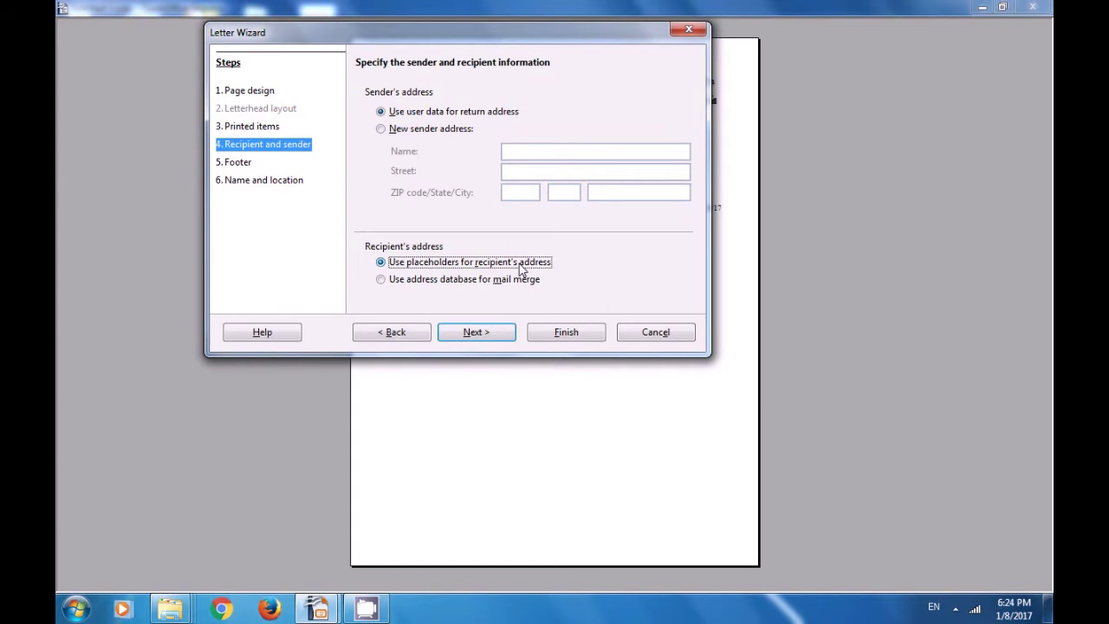
pyautogui.click(482, 338)
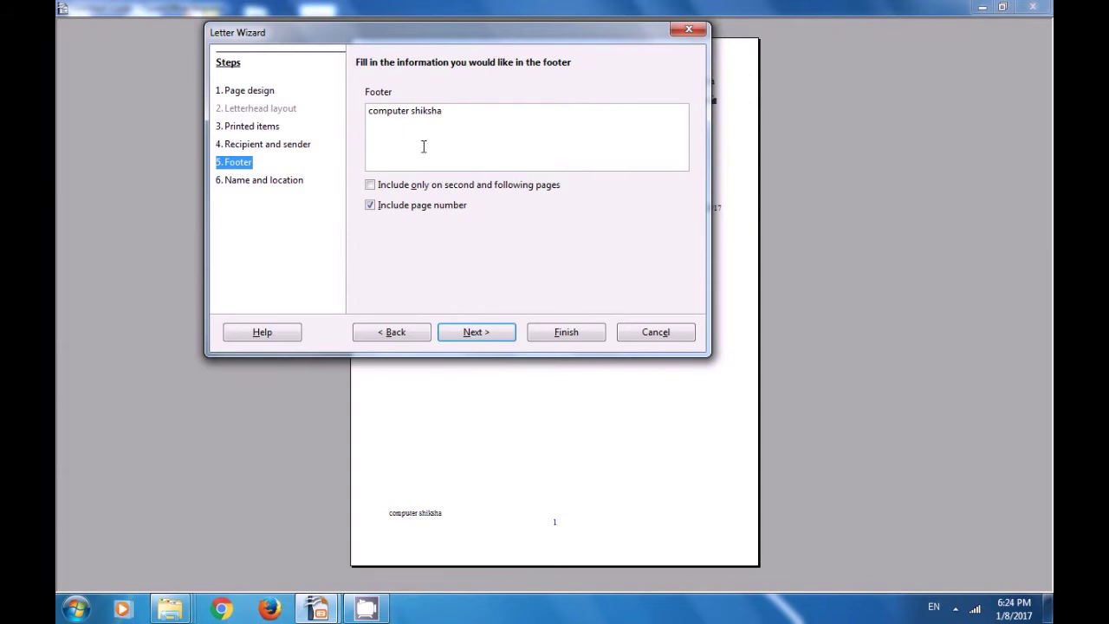
# Finish the letter template with the manual changes option, overwriting the existing file and opening a copy of it.
pyautogui.click(476, 333)
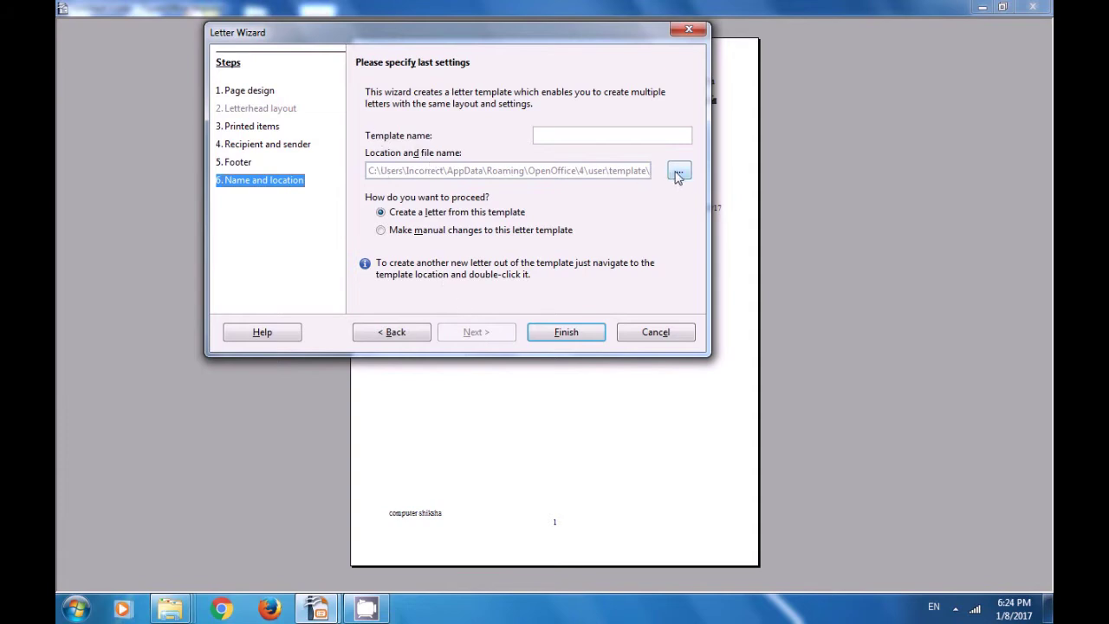
pyautogui.click(381, 231)
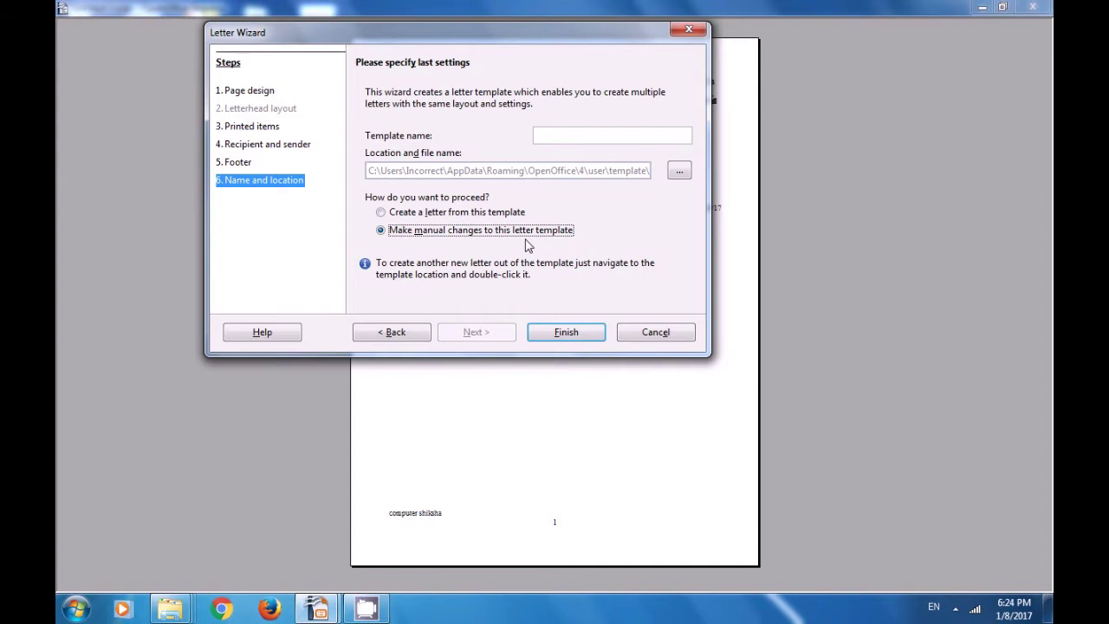
pyautogui.click(567, 333)
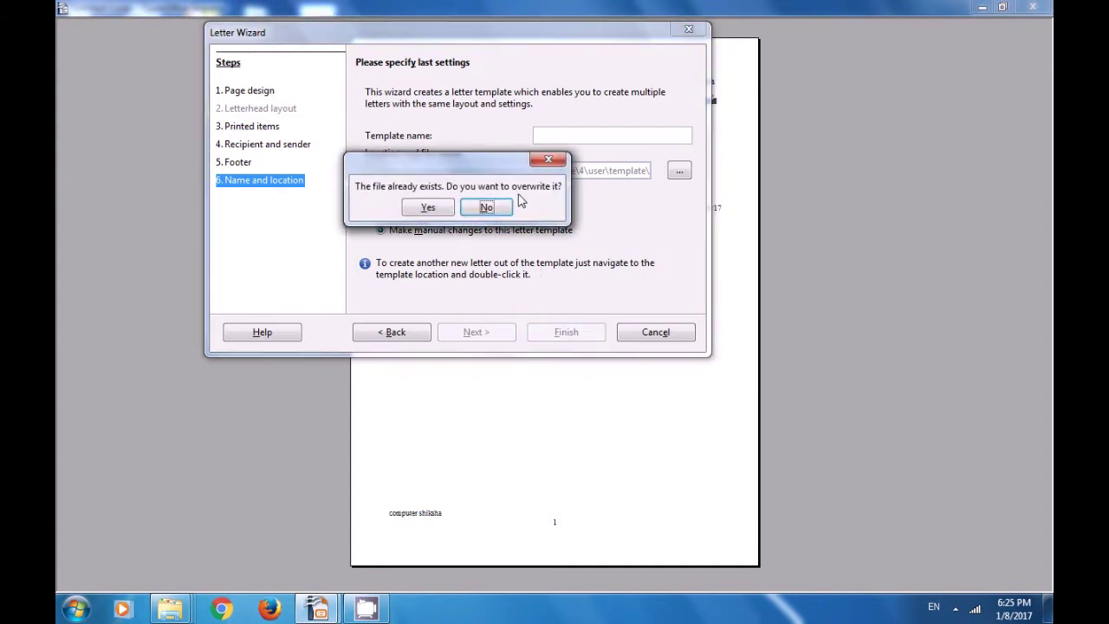
pyautogui.click(426, 211)
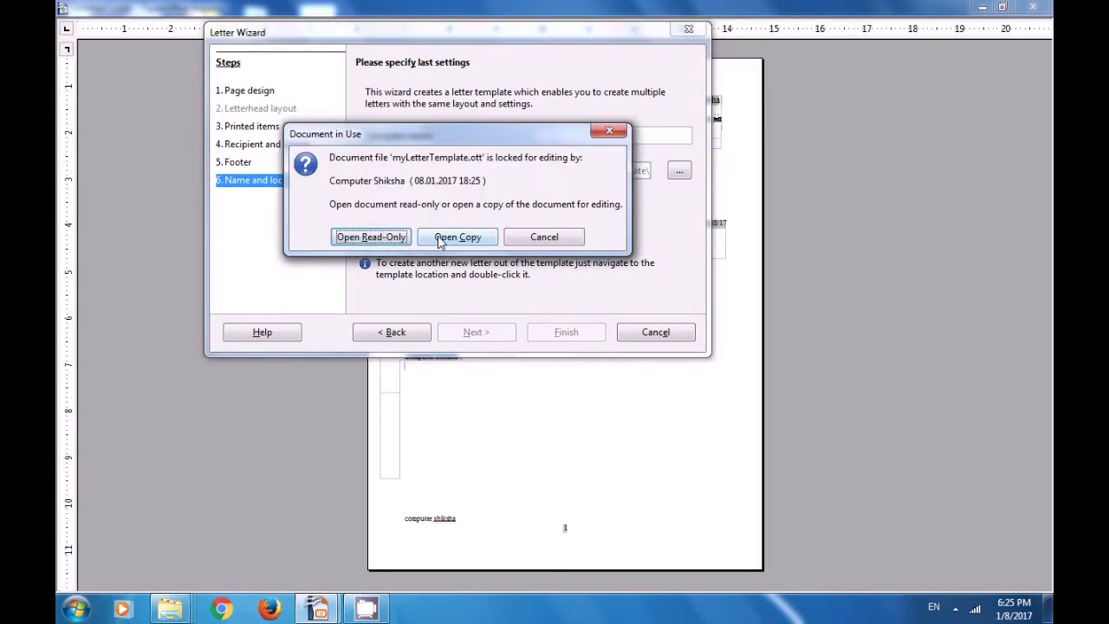
pyautogui.click(455, 240)
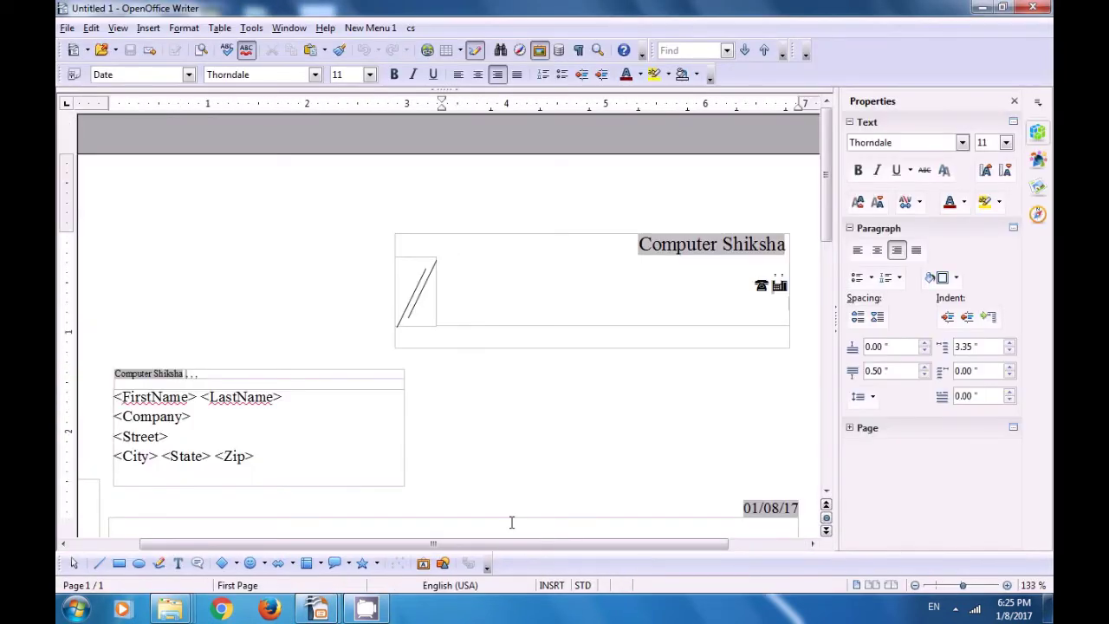
# Examine the generated letter's header, recipient placeholders, subject, salutation, body placeholder and closing.
pyautogui.moveTo(522, 544); pyautogui.dragTo(583, 555)
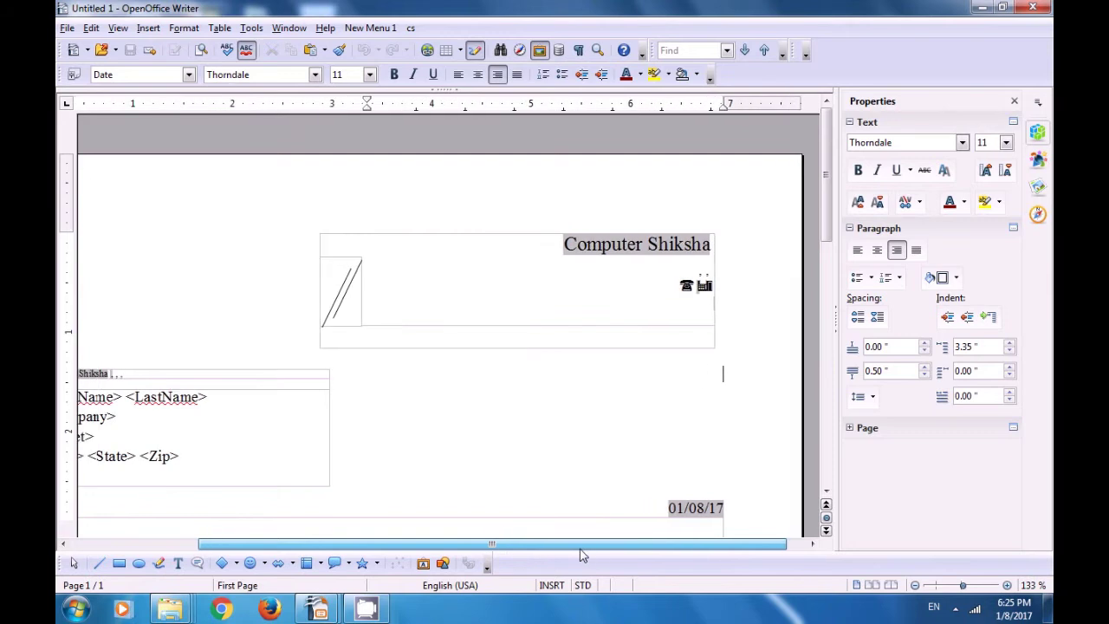
pyautogui.scroll(-7, 545, 326)
pyautogui.scroll(-1, 545, 328)
pyautogui.scroll(8, 538, 321)
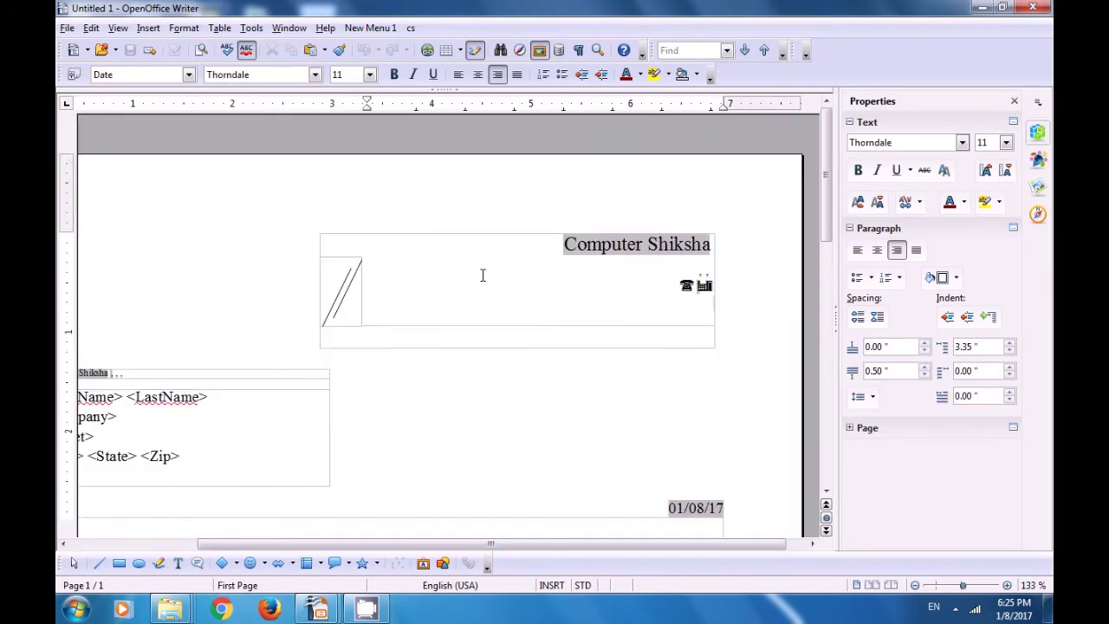
pyautogui.moveTo(663, 546); pyautogui.dragTo(535, 554)
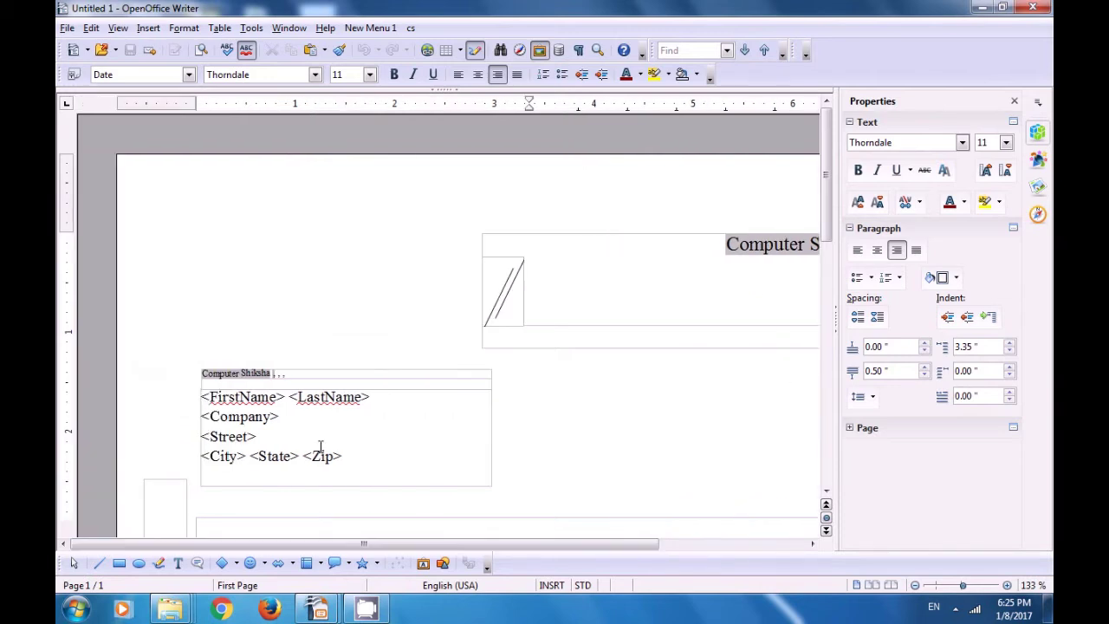
pyautogui.scroll(-4, 395, 398)
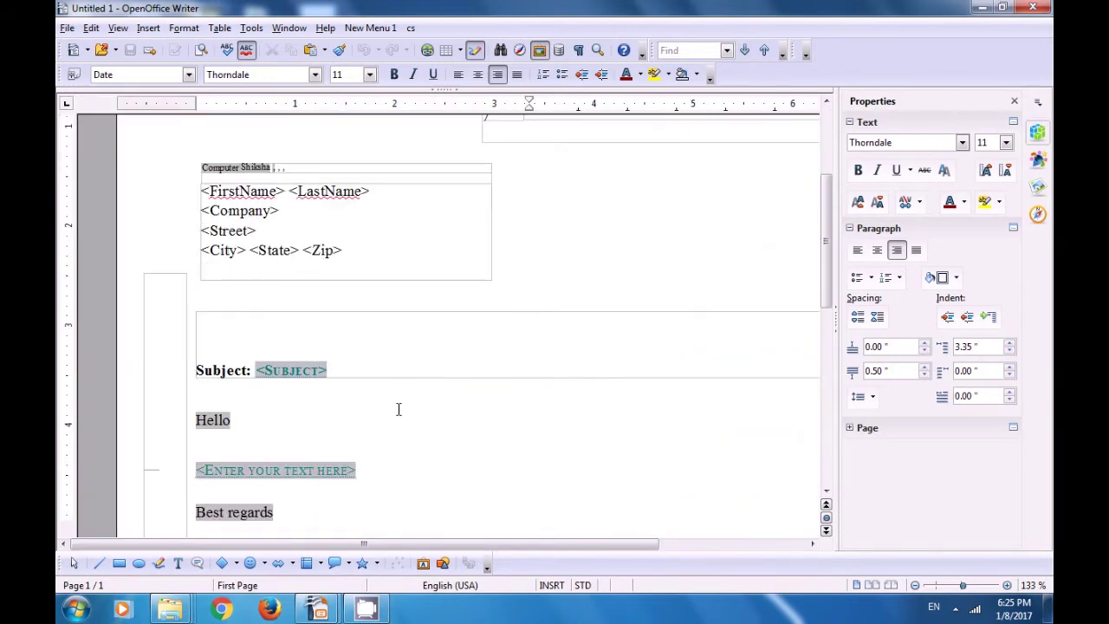
pyautogui.scroll(-2, 295, 395)
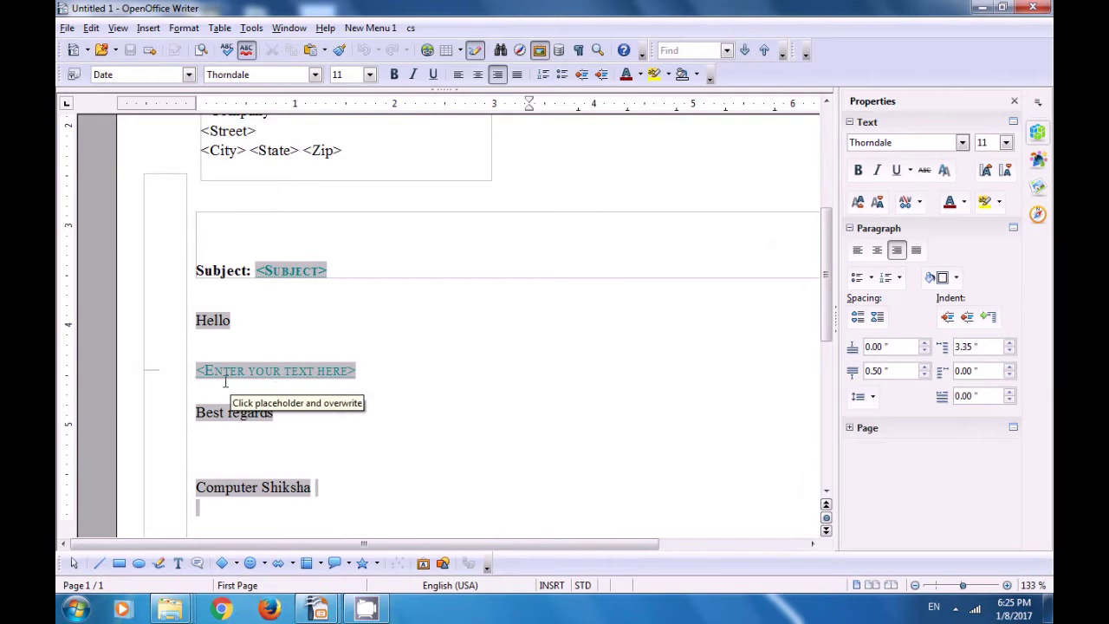
pyautogui.scroll(-3, 279, 390)
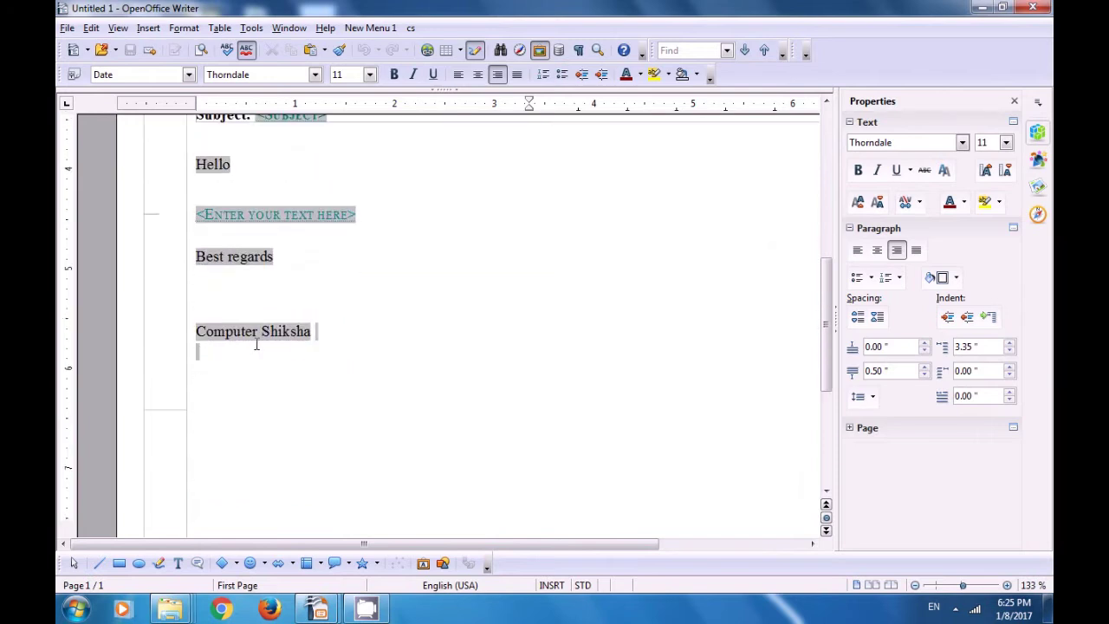
pyautogui.scroll(9, 401, 423)
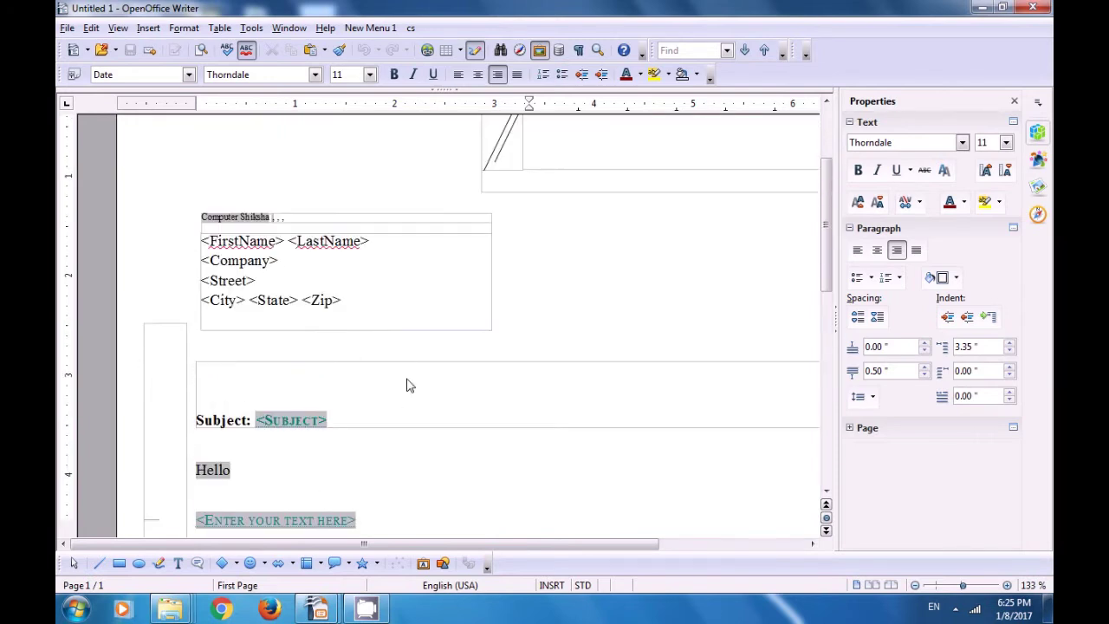
pyautogui.moveTo(487, 543); pyautogui.dragTo(560, 543)
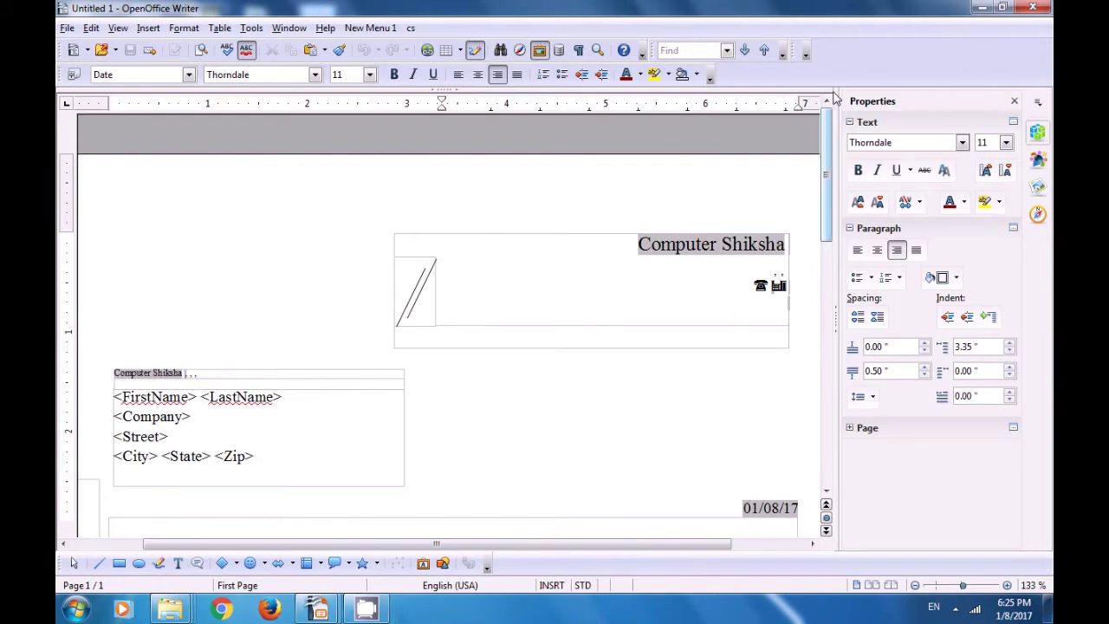
# Close the letter document and start the Fax wizard from the presentation.
pyautogui.click(1024, 7)
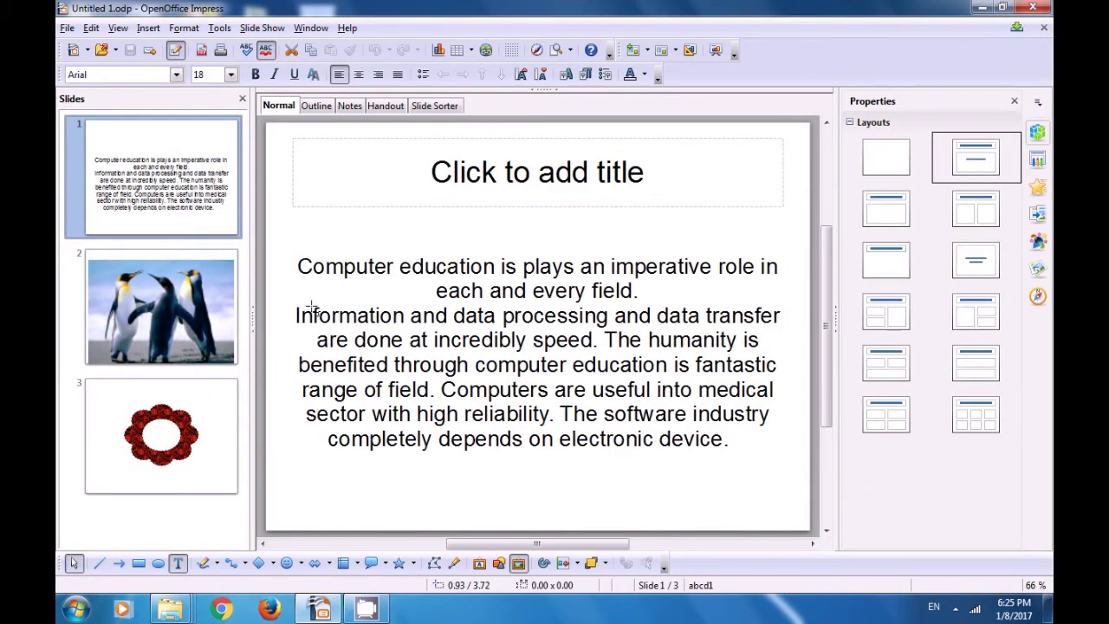
pyautogui.click(67, 29)
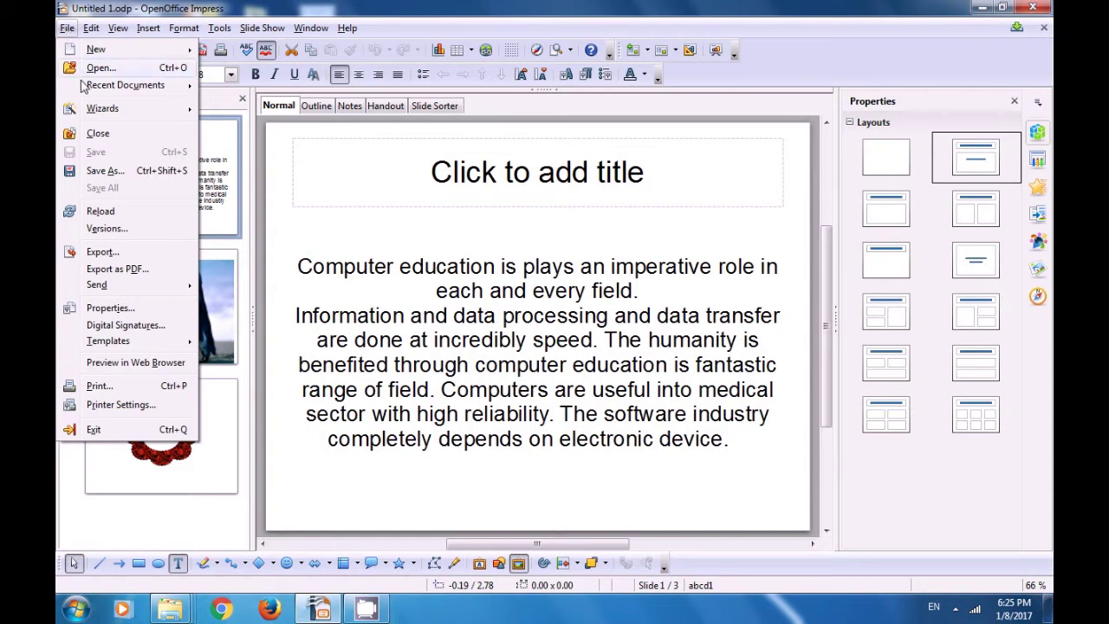
pyautogui.moveTo(83, 113)
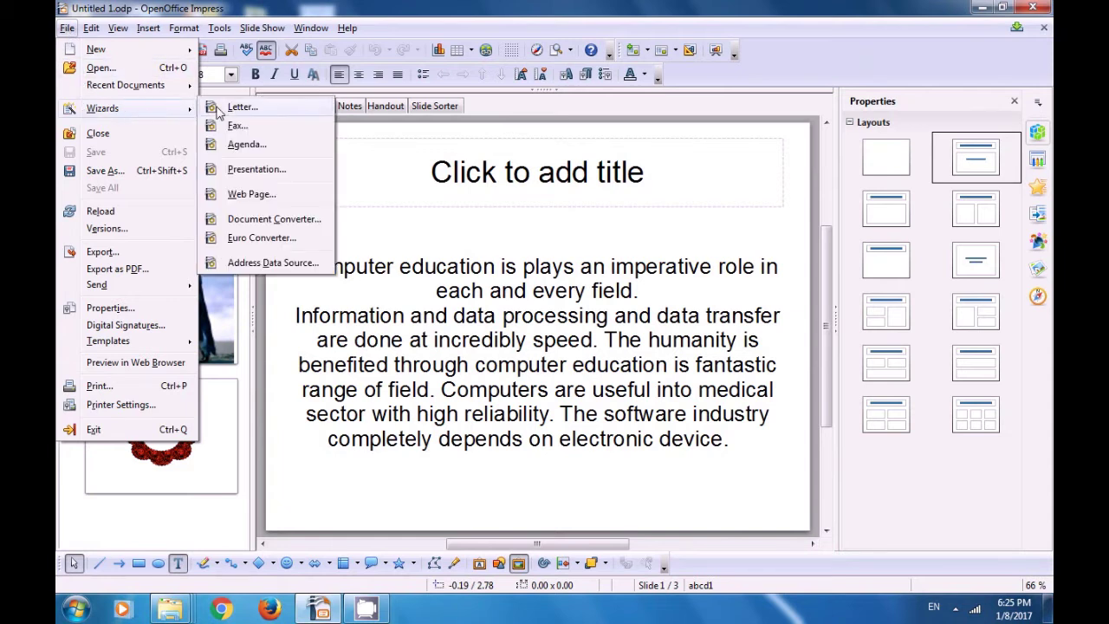
pyautogui.click(230, 128)
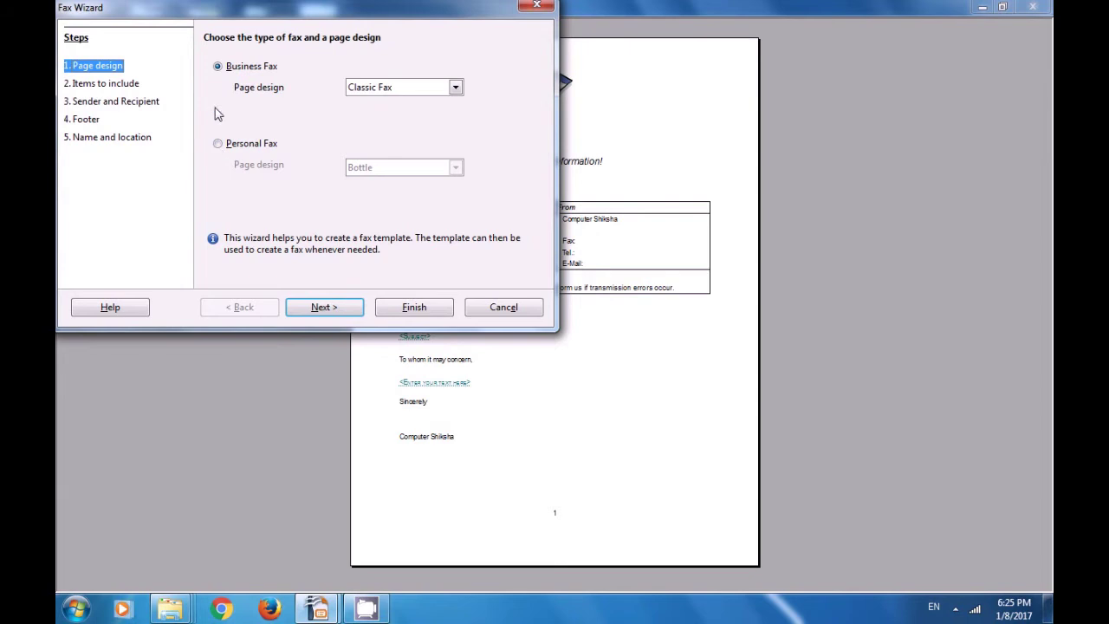
# Choose a personal fax with the Fax page design and continue to the items to include.
pyautogui.click(455, 86)
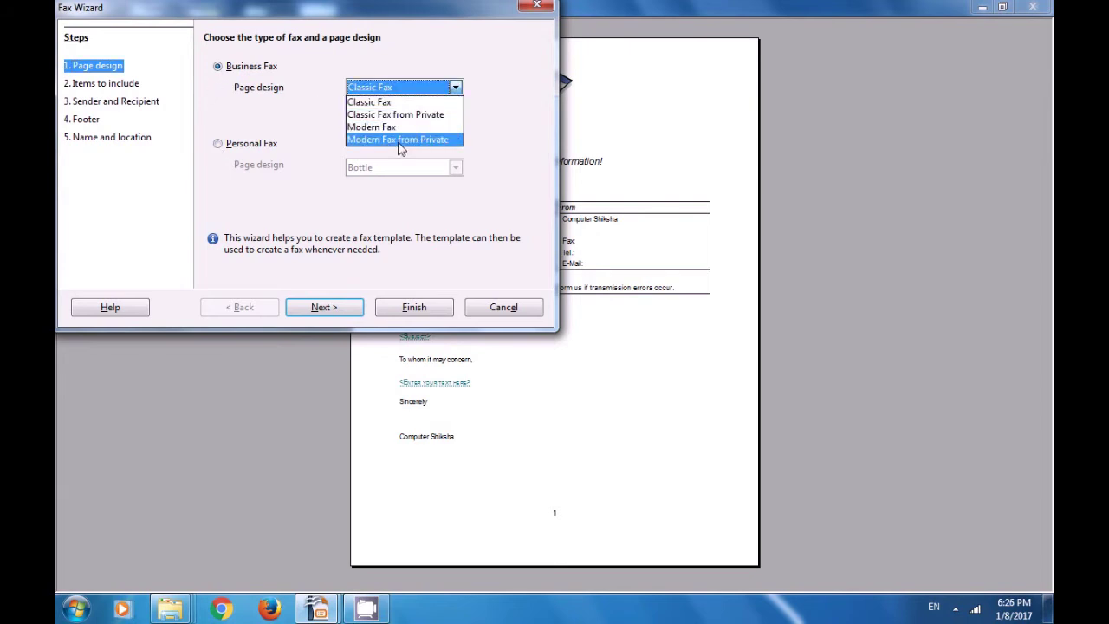
pyautogui.click(315, 210)
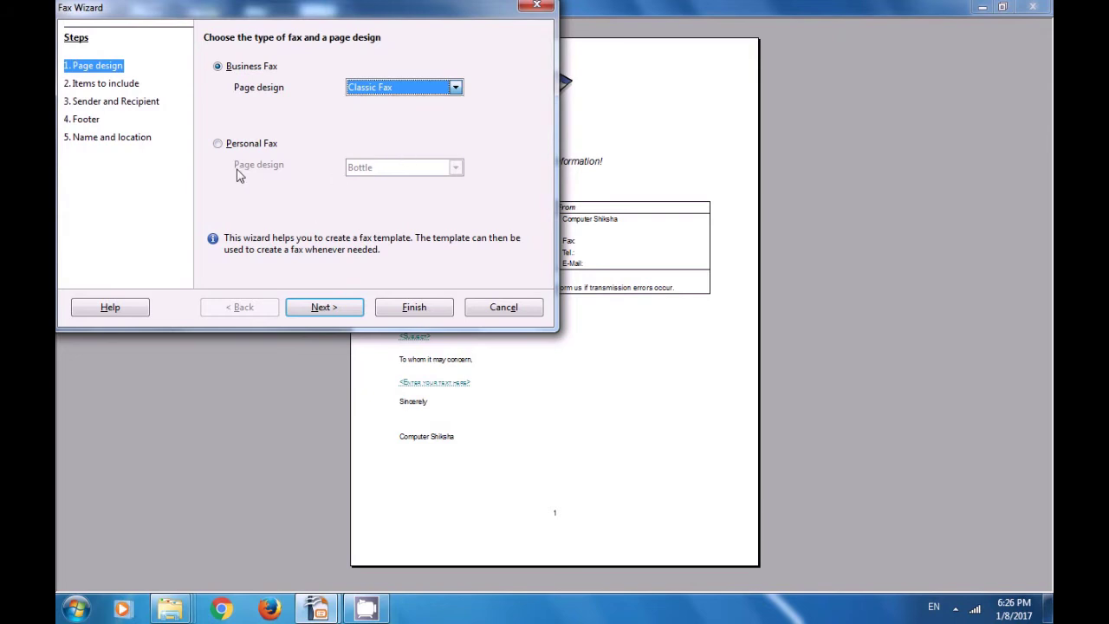
pyautogui.click(217, 145)
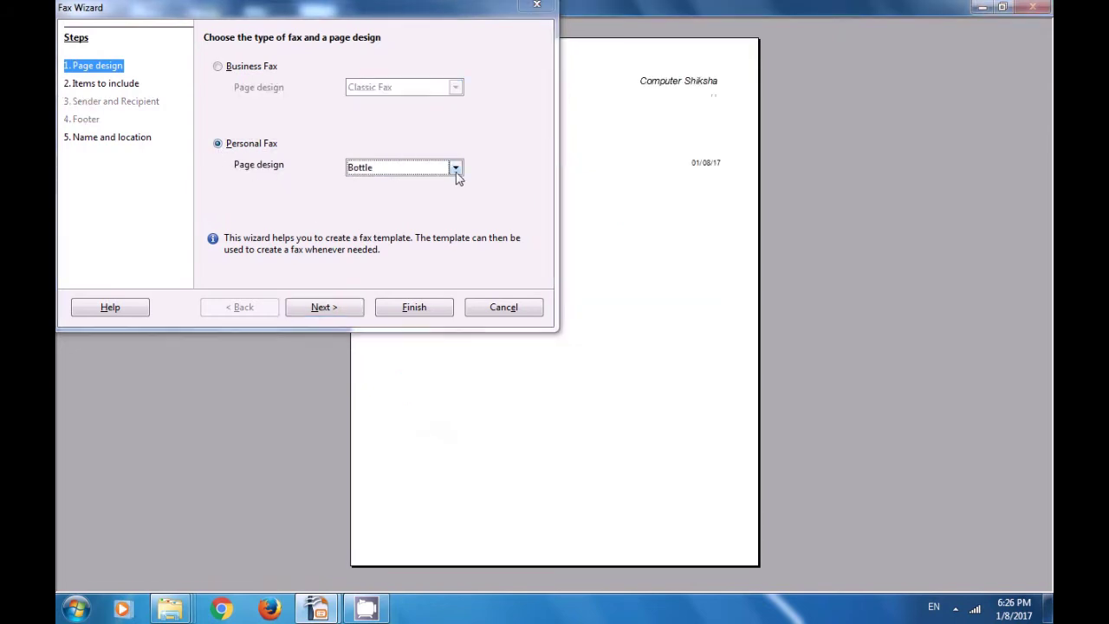
pyautogui.click(456, 170)
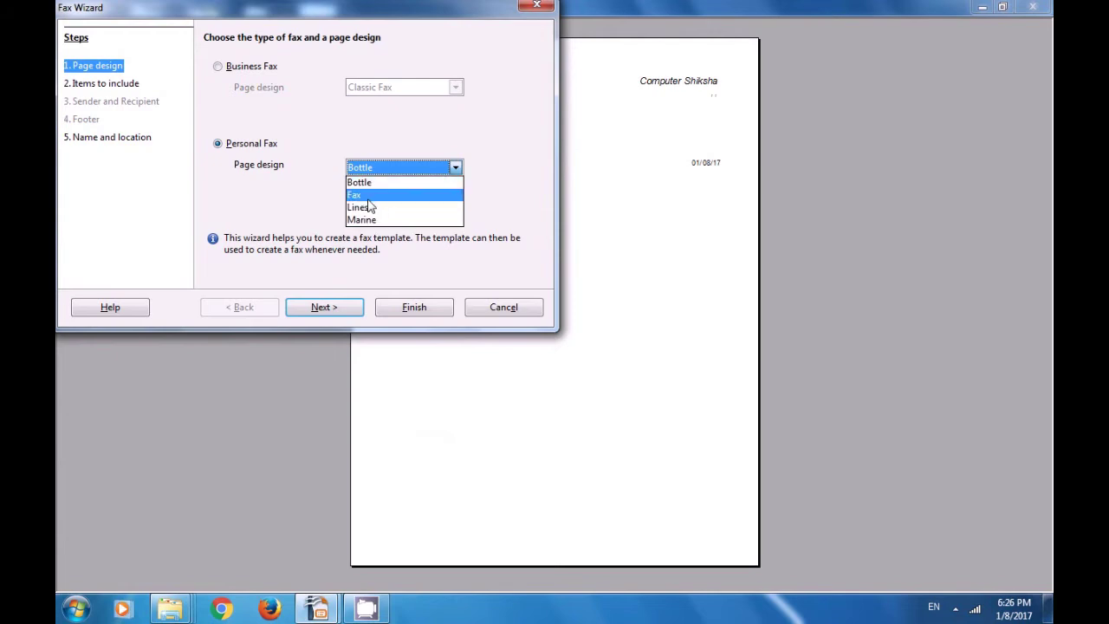
pyautogui.click(333, 208)
pyautogui.press('Down')
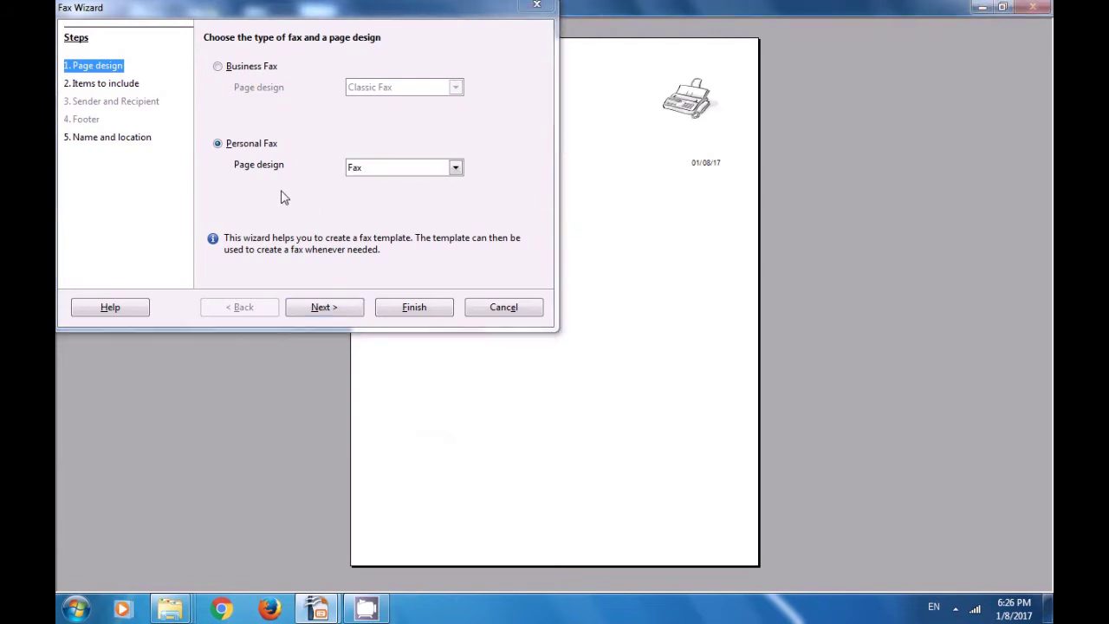
pyautogui.click(324, 314)
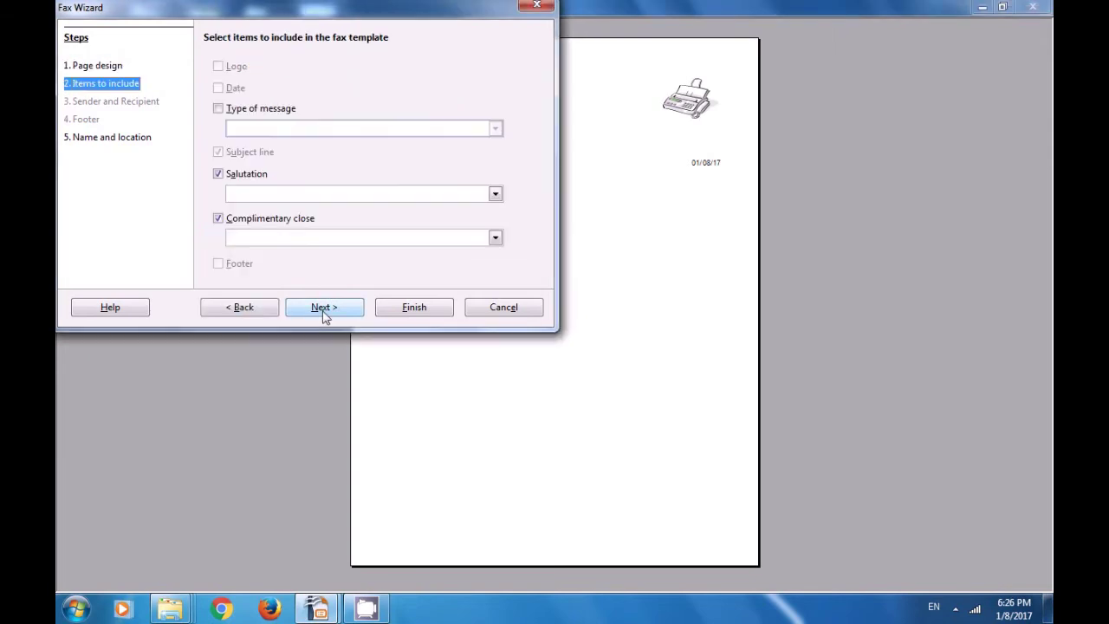
# Include the type of message in the fax template with the text "hello".
pyautogui.click(218, 109)
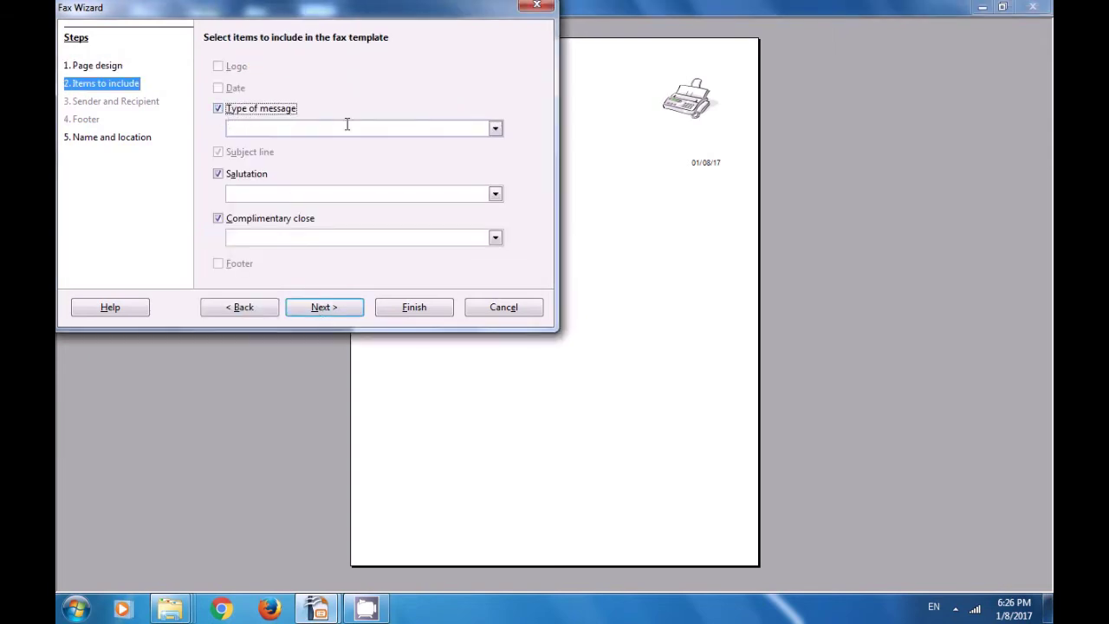
pyautogui.click(302, 131)
pyautogui.click(496, 137)
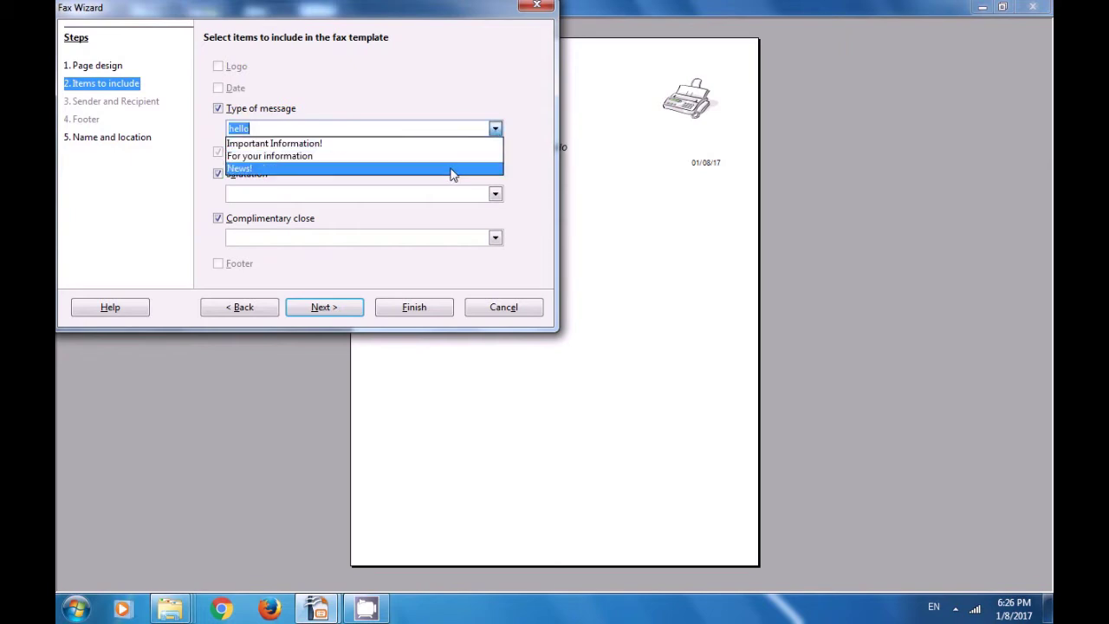
pyautogui.click(462, 107)
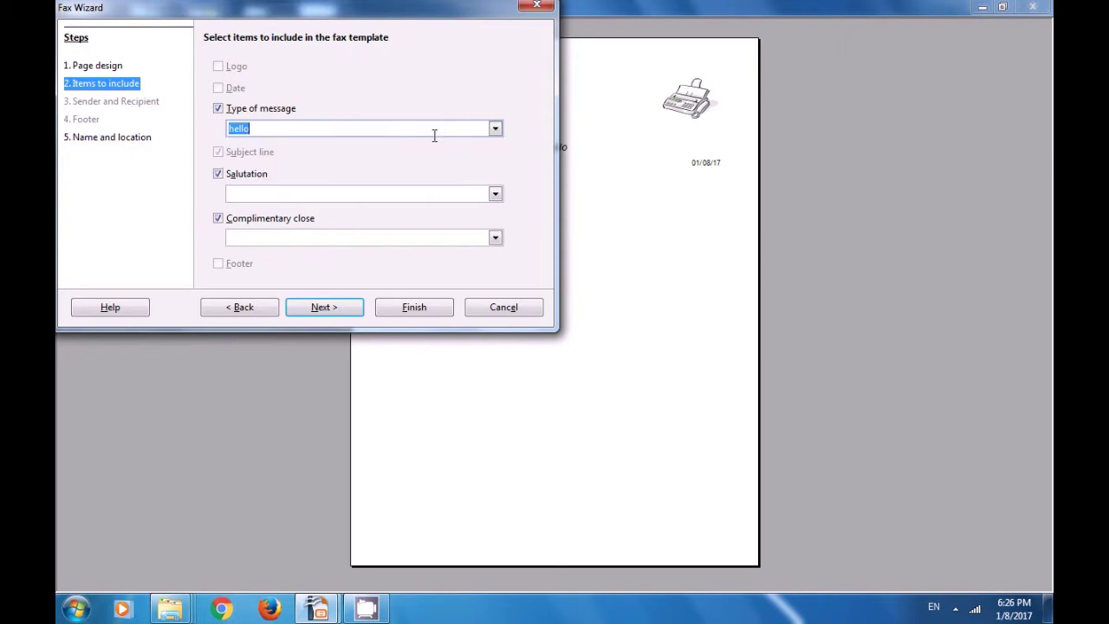
# Set the fax salutation to "To whom it may concern," and the complimentary close to "Yours faithfully".
pyautogui.click(495, 194)
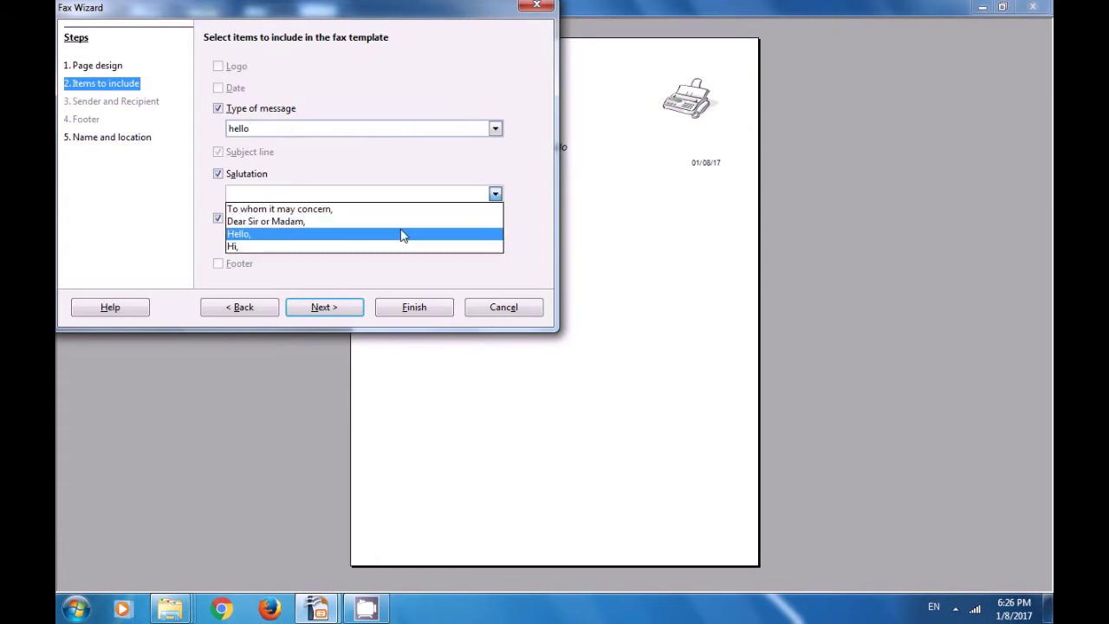
pyautogui.press('Up')
pyautogui.press('Return')
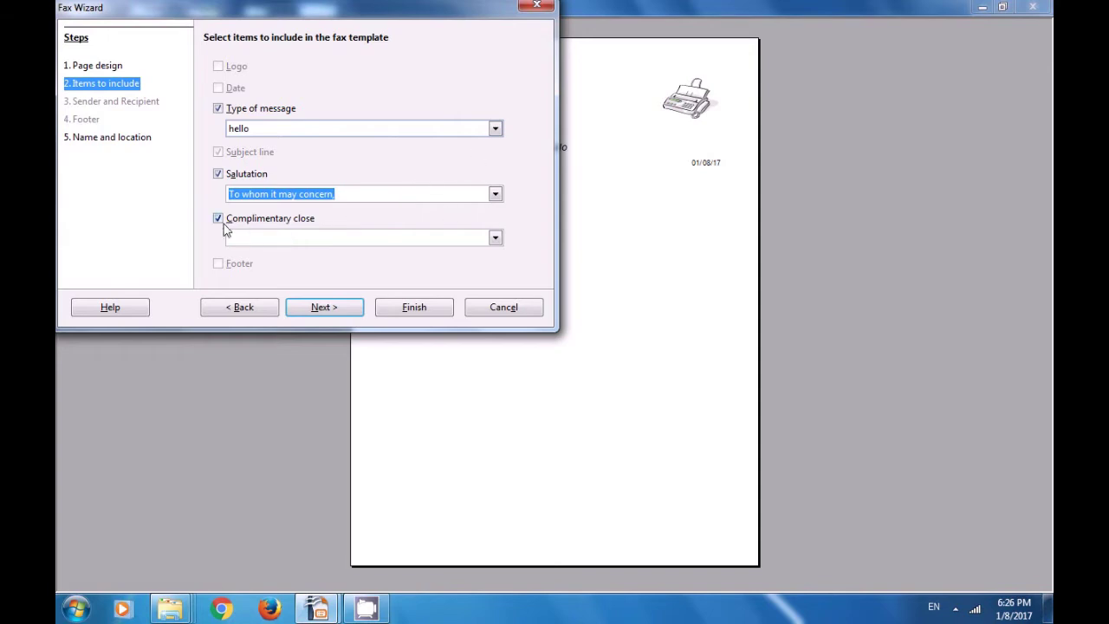
pyautogui.click(489, 239)
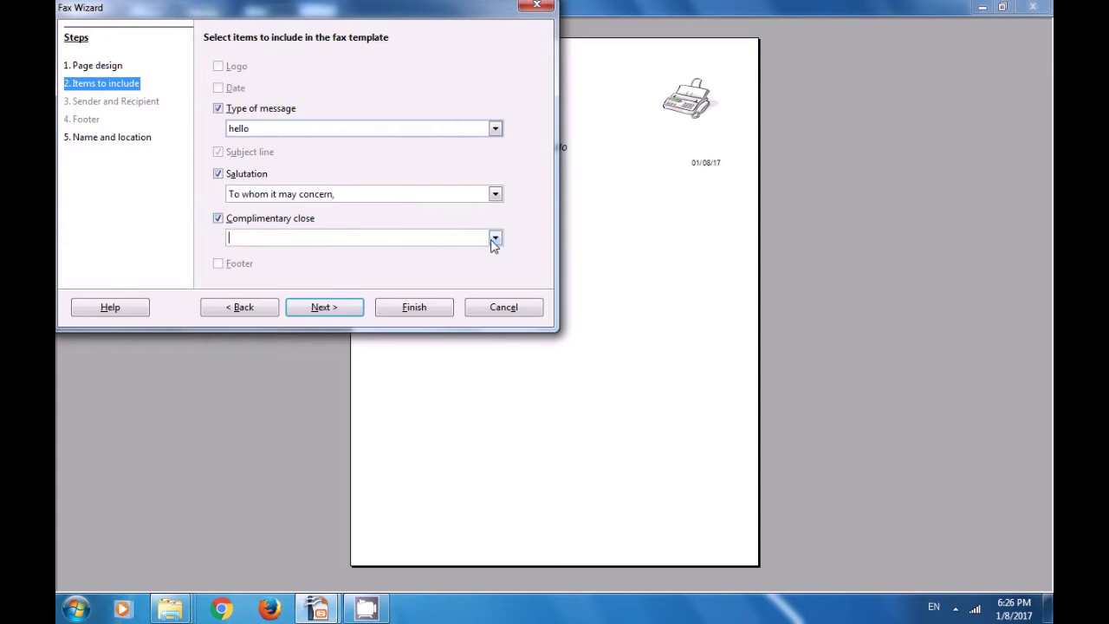
pyautogui.click(493, 239)
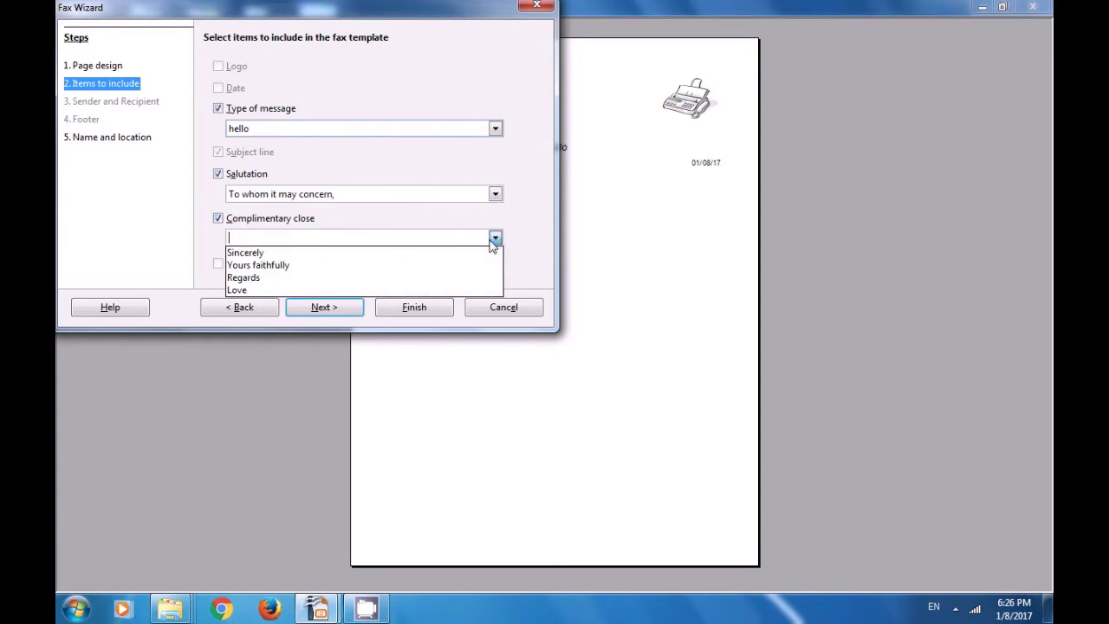
pyautogui.click(429, 267)
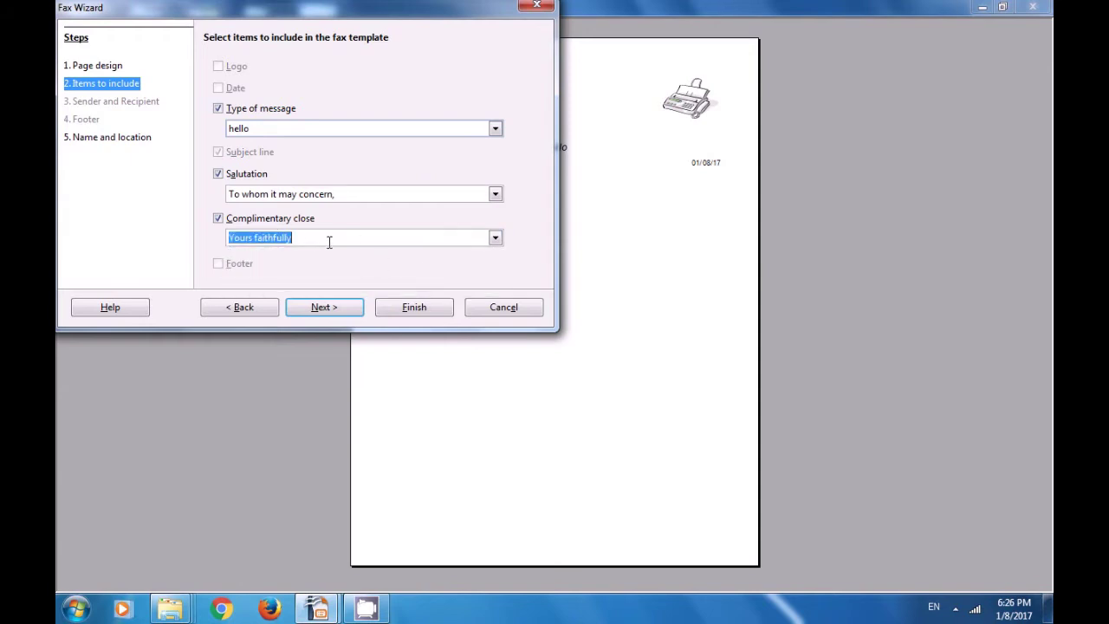
# Change the type of message to "Important Information!" and continue to the template's name and location.
pyautogui.click(494, 130)
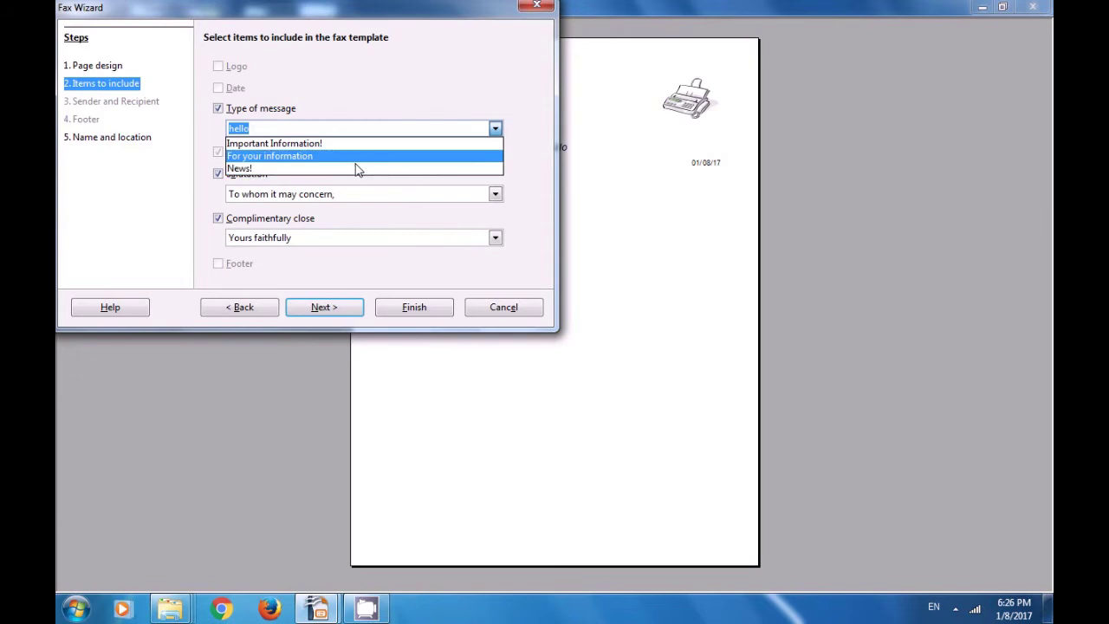
pyautogui.click(333, 145)
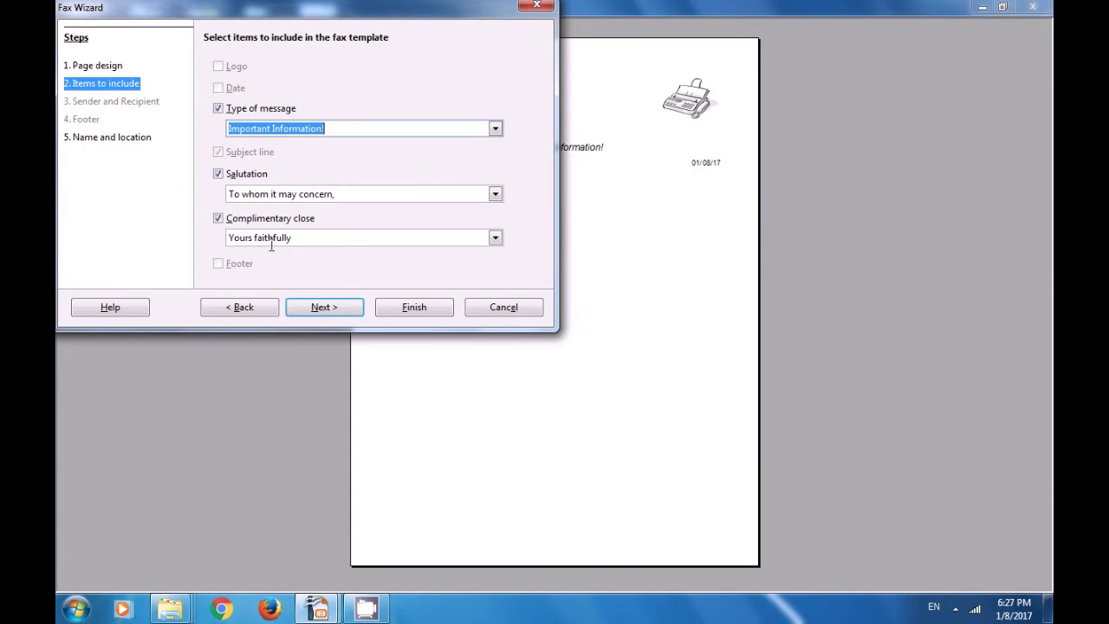
pyautogui.click(345, 308)
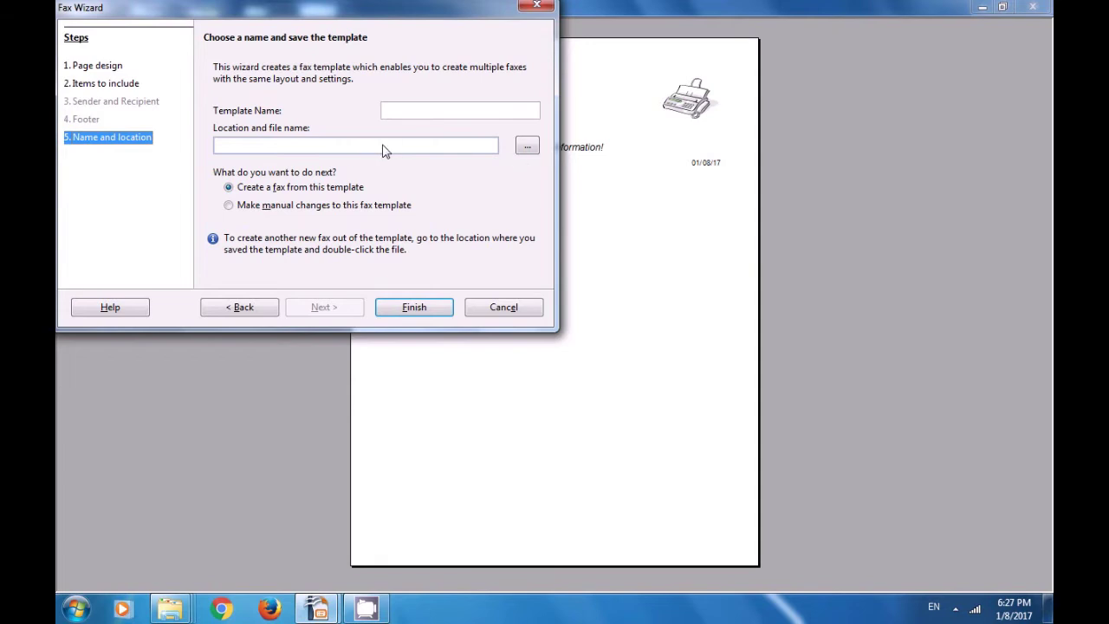
# Finish the fax template with the manual changes option, saving it as myFaxTemplate over the existing file and opening a copy.
pyautogui.click(228, 205)
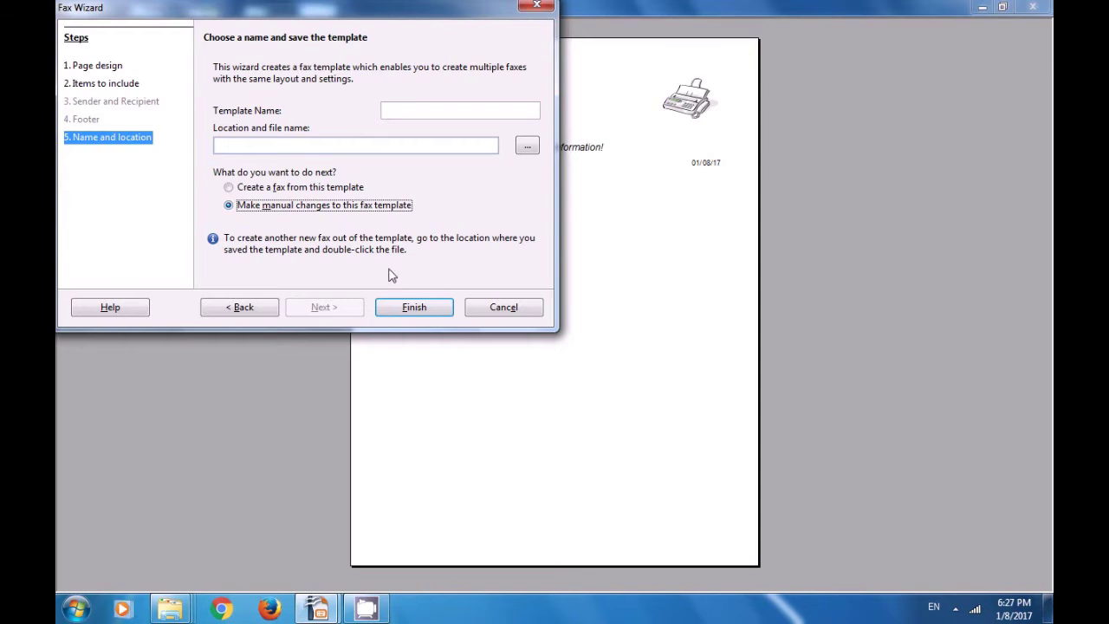
pyautogui.click(411, 308)
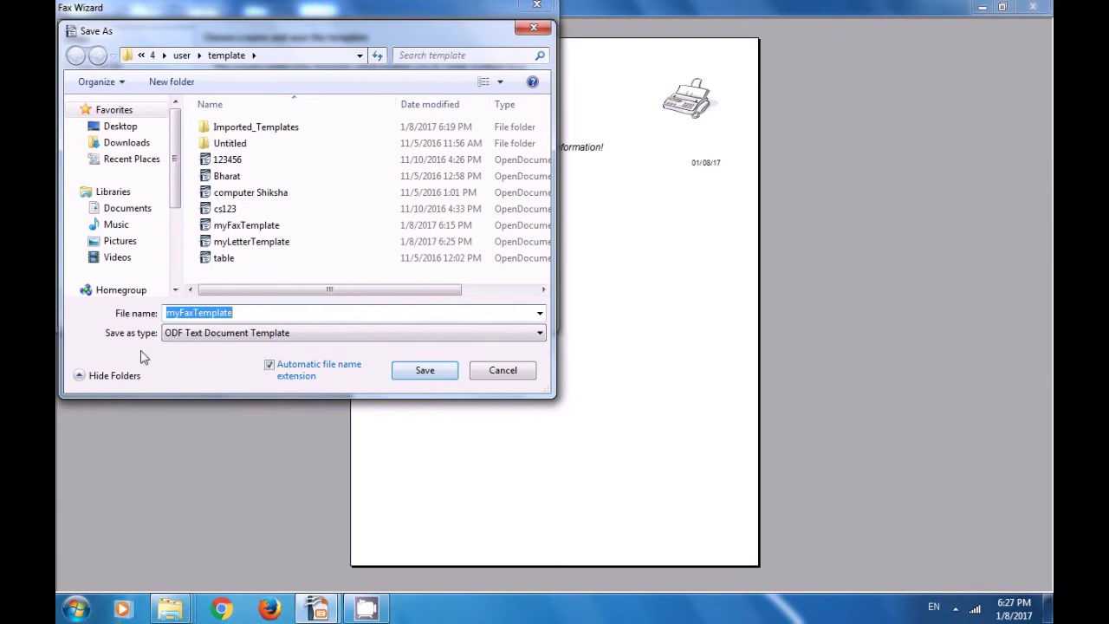
pyautogui.click(414, 370)
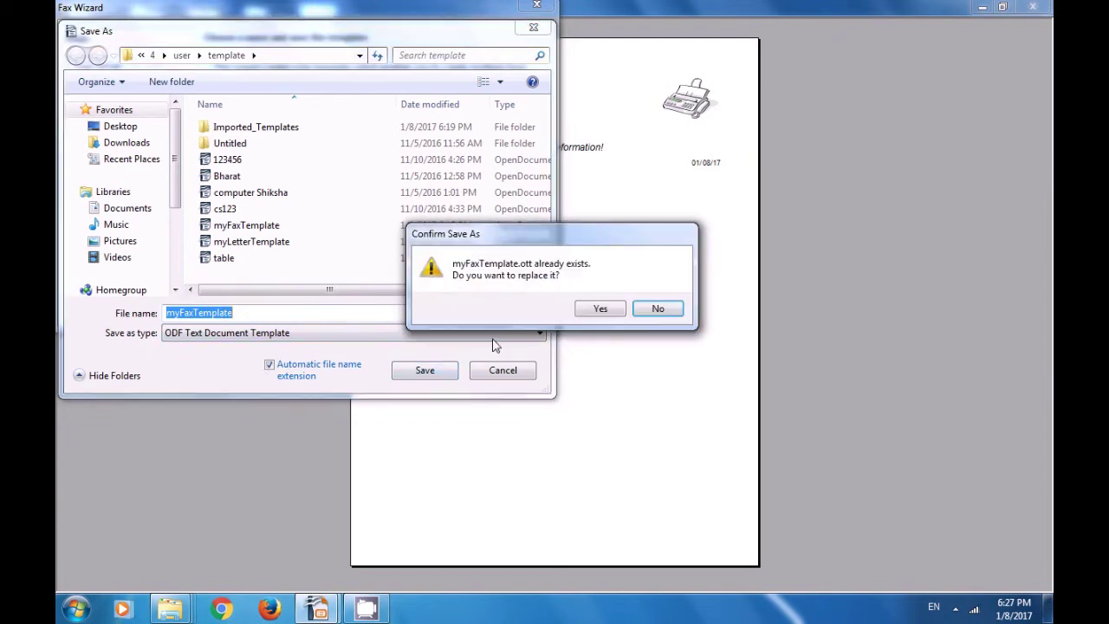
pyautogui.click(596, 310)
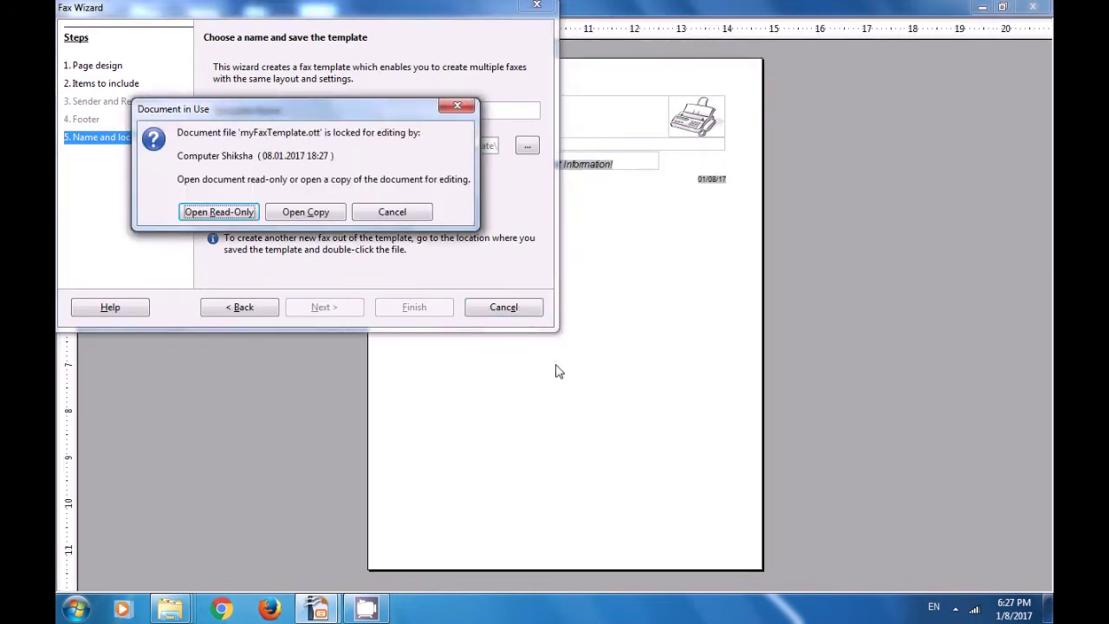
pyautogui.click(308, 212)
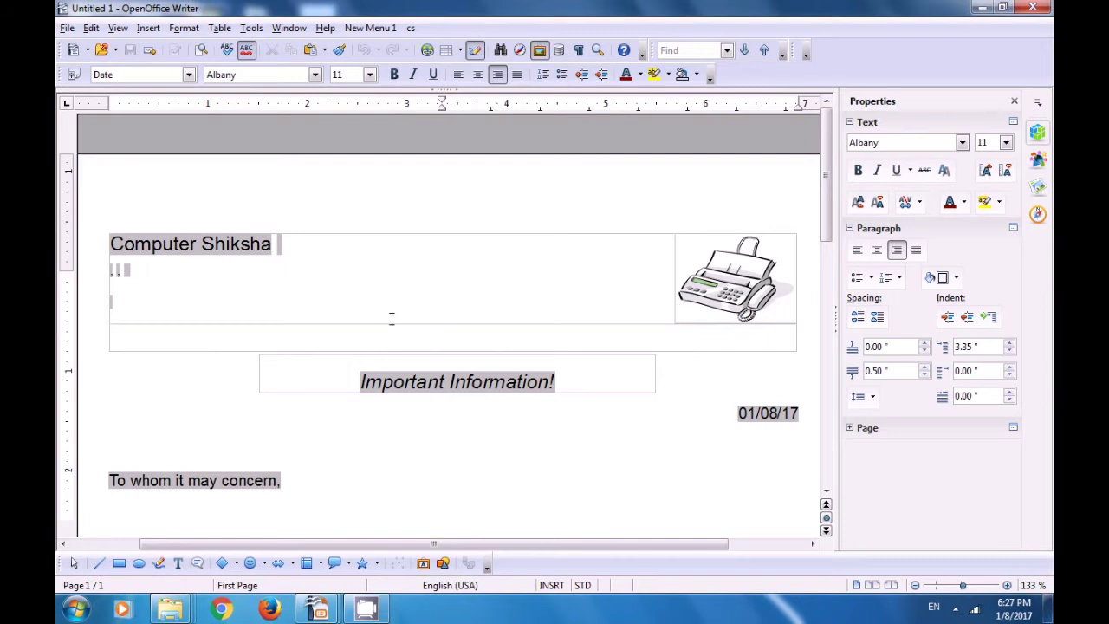
# Examine the generated fax's header, message type, date, salutation, body placeholder and closing, and close the document.
pyautogui.scroll(-1, 427, 374)
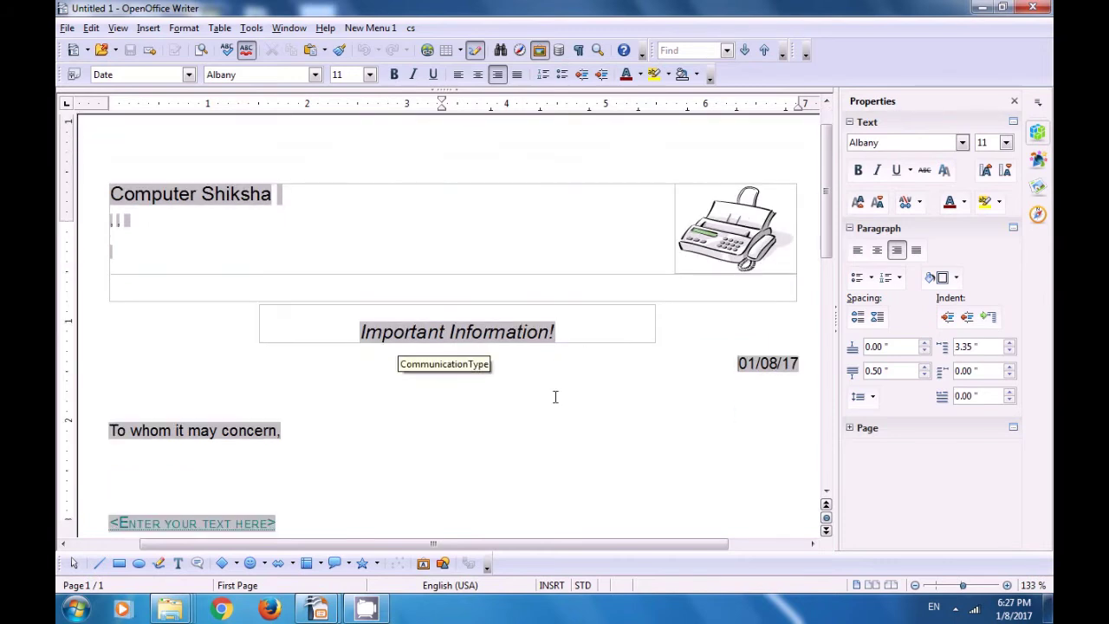
pyautogui.scroll(-1, 141, 408)
pyautogui.scroll(-1, 148, 416)
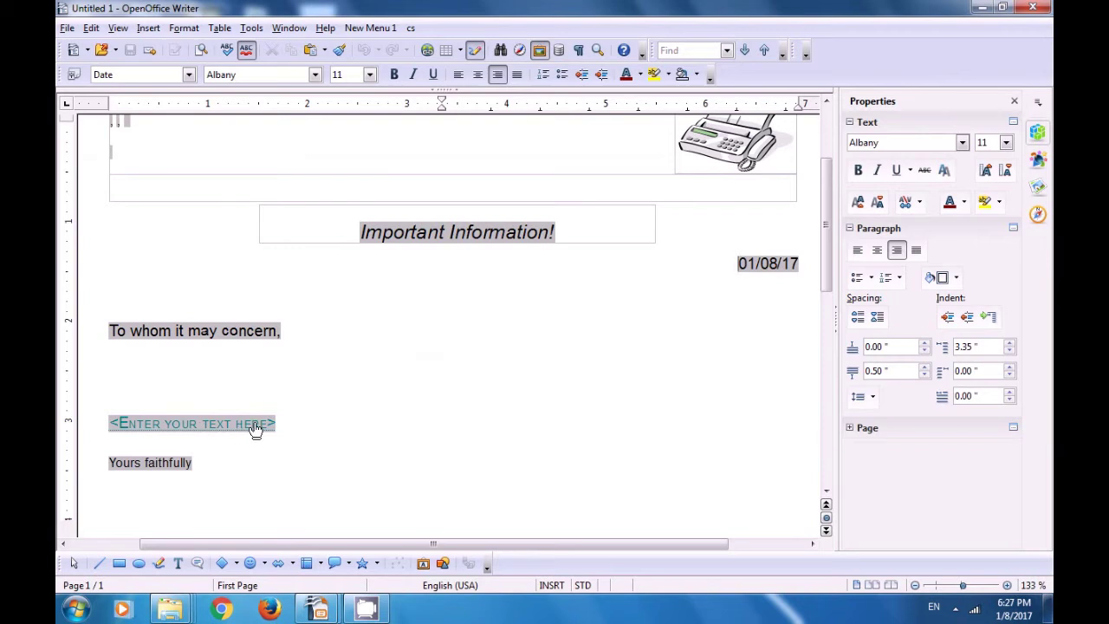
pyautogui.scroll(-2, 291, 425)
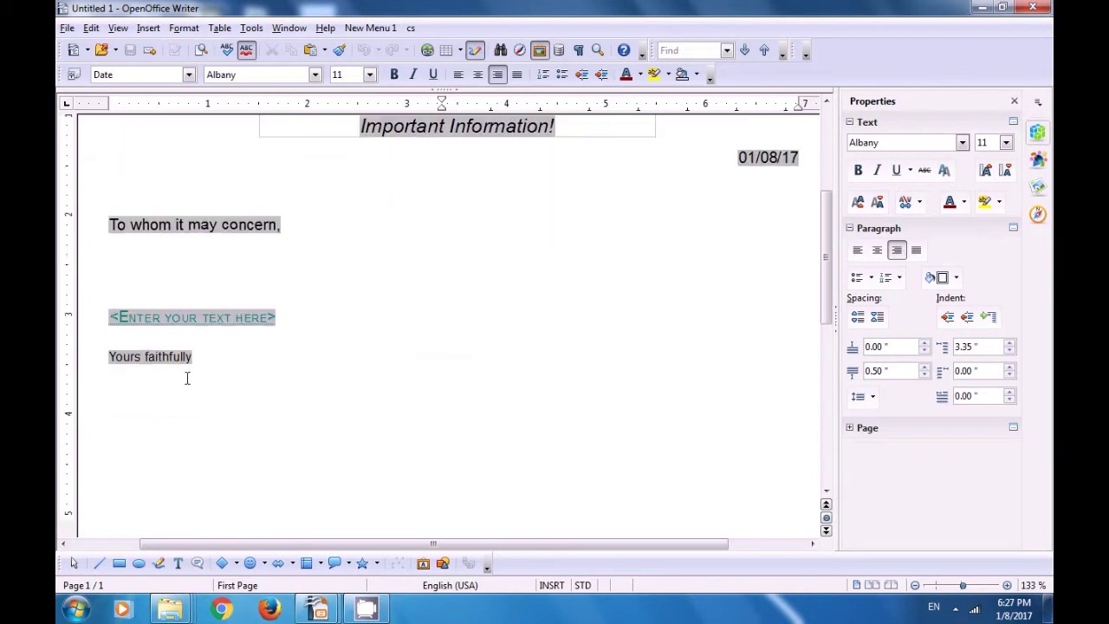
pyautogui.scroll(-2, 211, 379)
pyautogui.scroll(7, 220, 381)
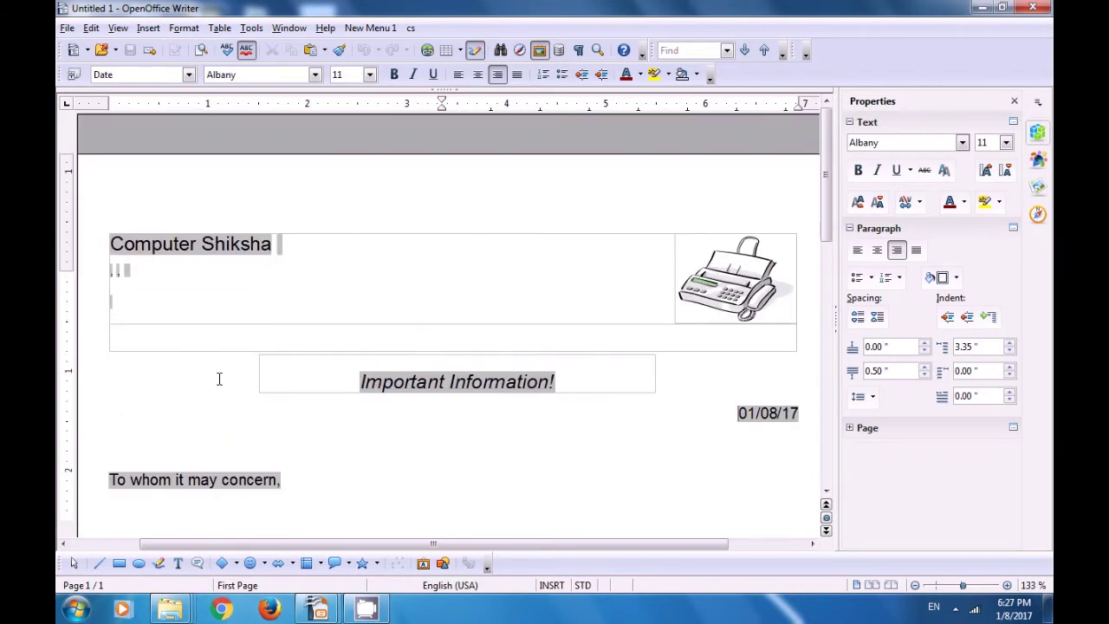
pyautogui.scroll(-1, 220, 378)
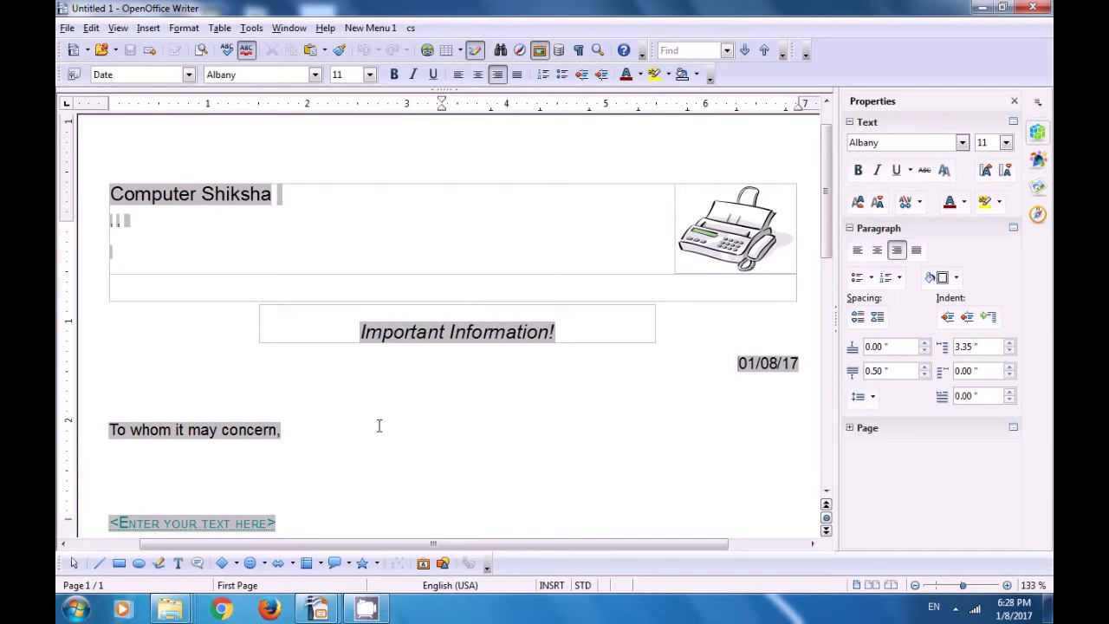
pyautogui.click(1032, 9)
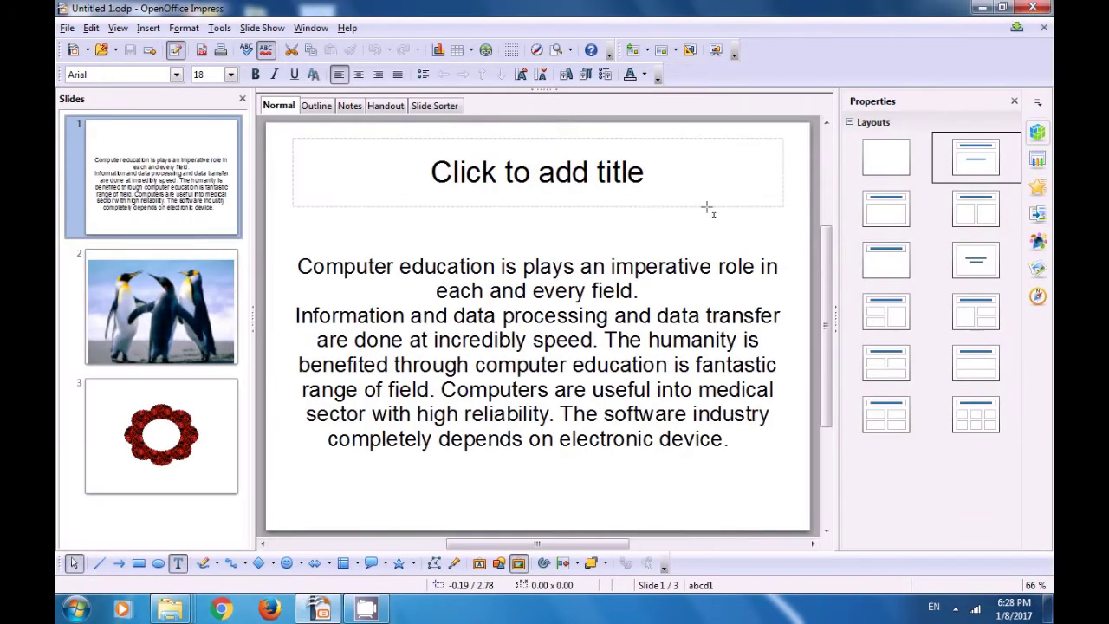
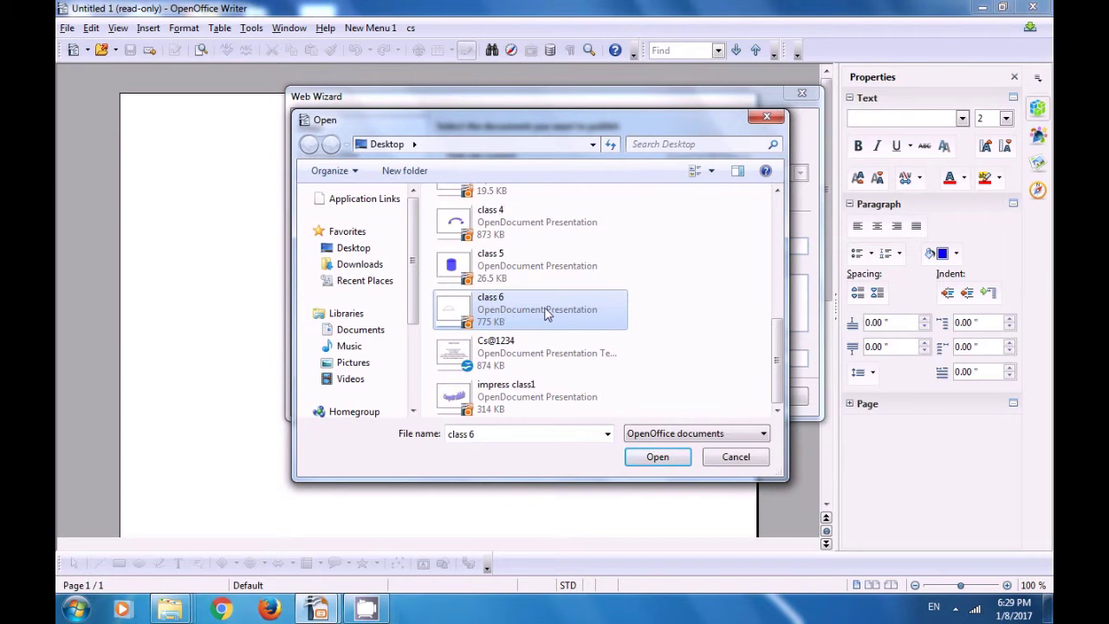
# Open the class 6 presentation from the Desktop for the Web wizard and switch back to the Untitled 1 presentation.
pyautogui.click(656, 458)
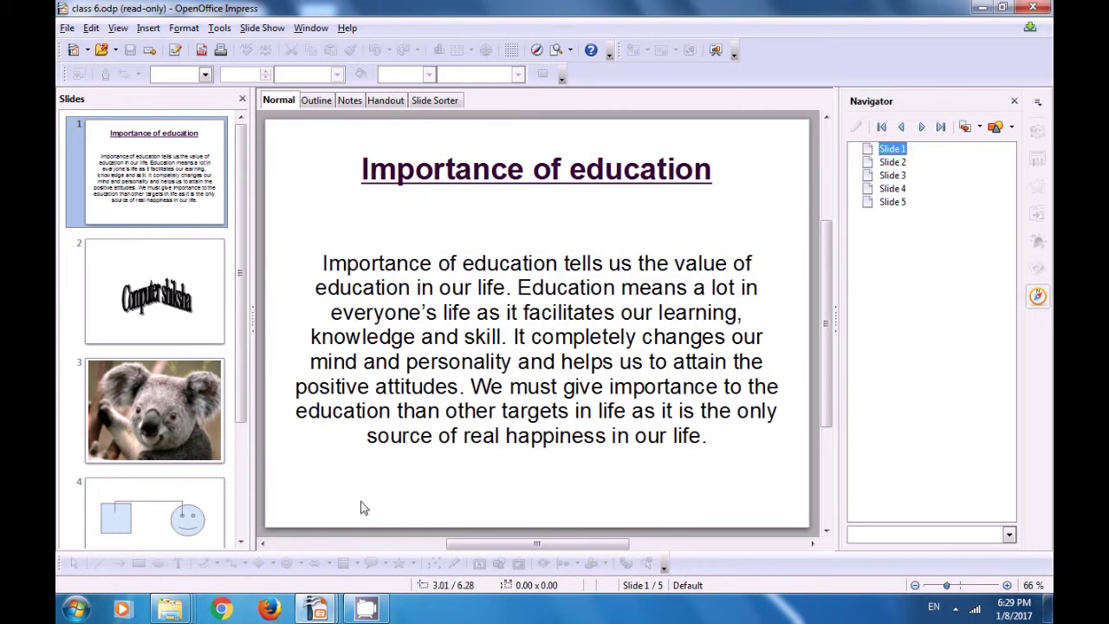
pyautogui.moveTo(321, 612)
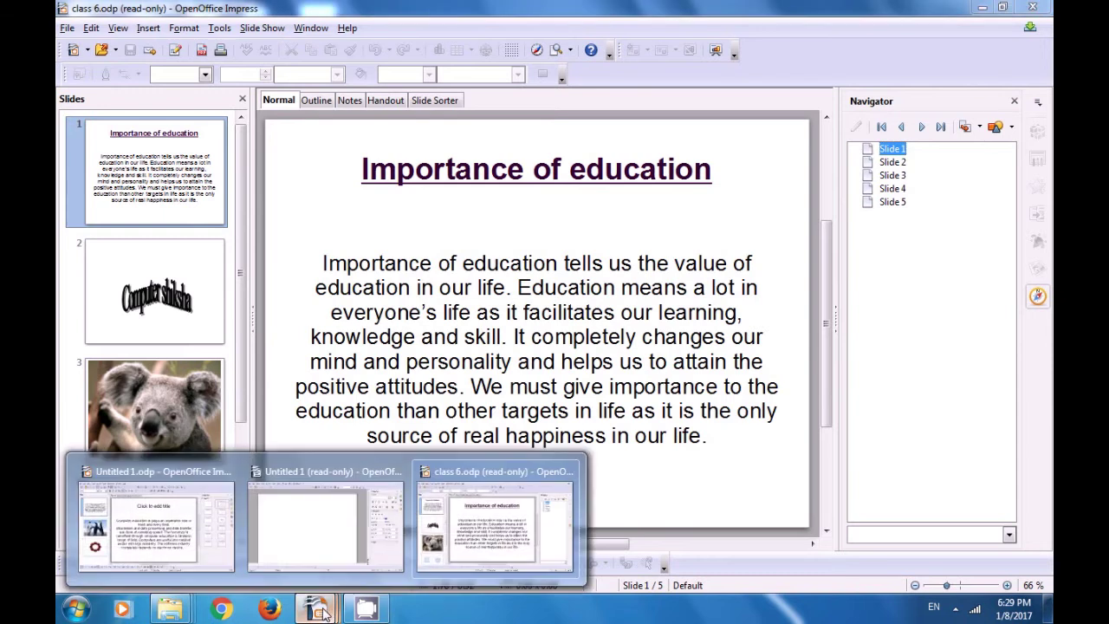
pyautogui.click(147, 536)
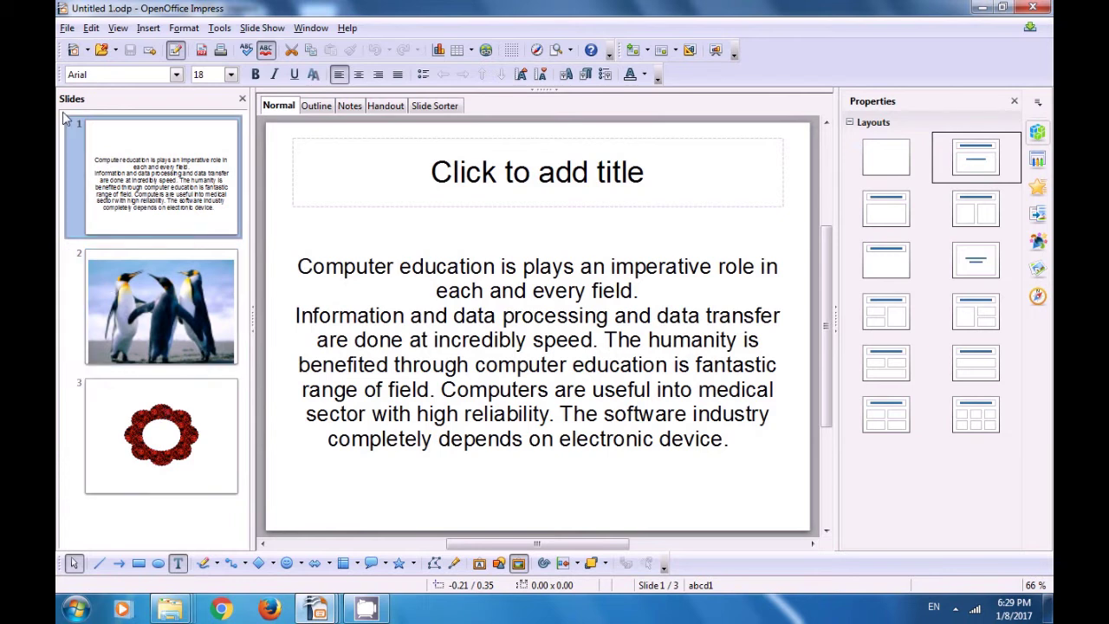
# Start the Document Converter wizard, select Microsoft Office PowerPoint documents for conversion, and continue to the folder settings.
pyautogui.click(67, 29)
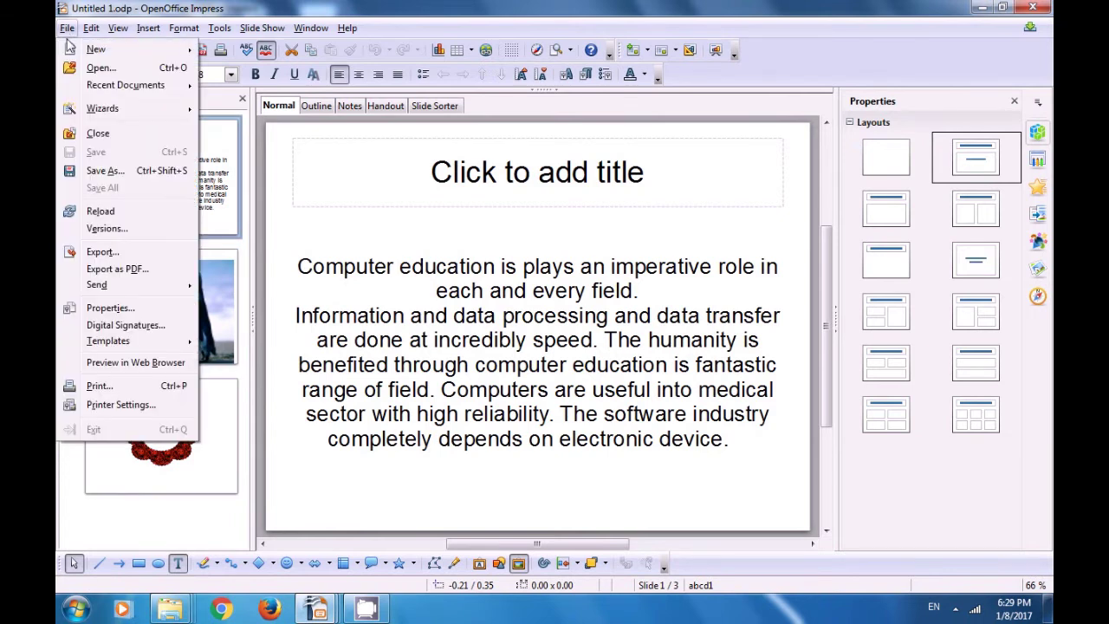
pyautogui.moveTo(102, 111)
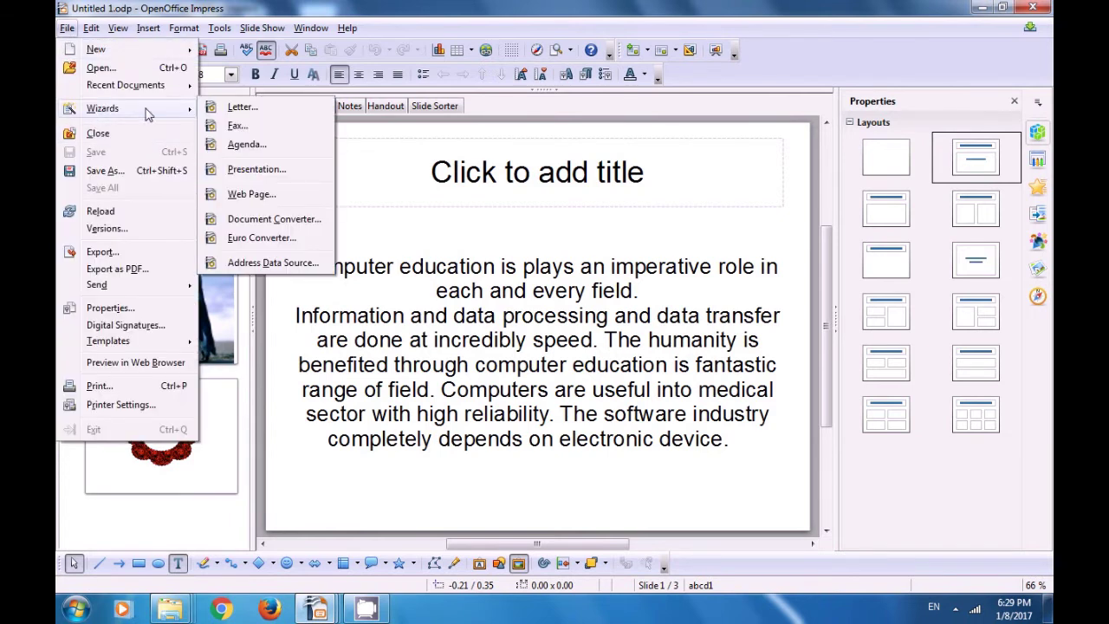
pyautogui.click(261, 221)
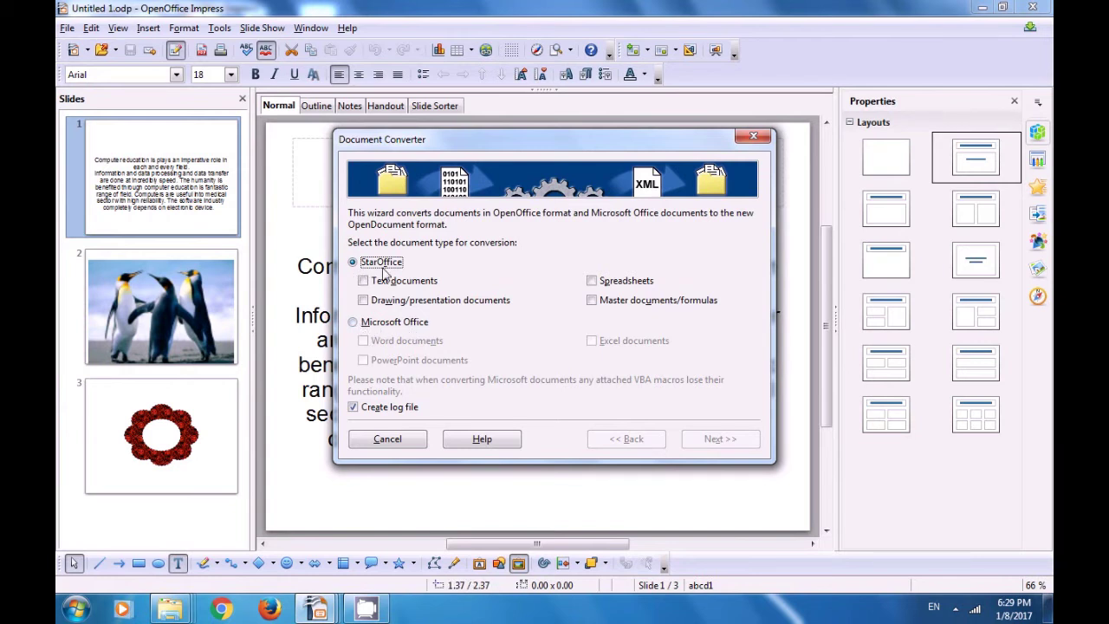
pyautogui.click(355, 322)
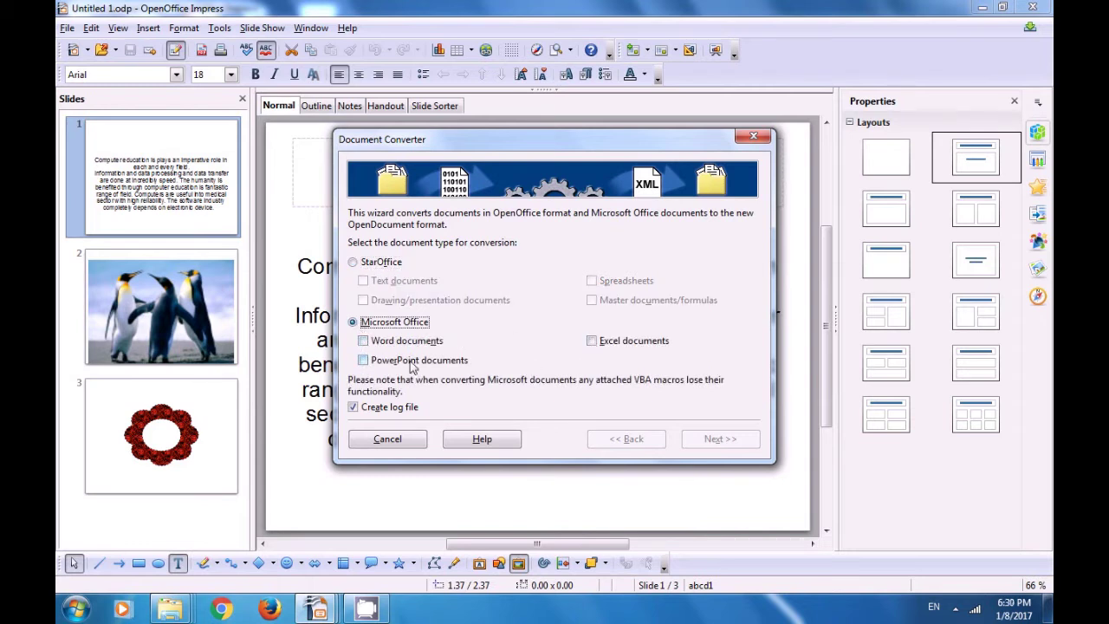
pyautogui.click(363, 360)
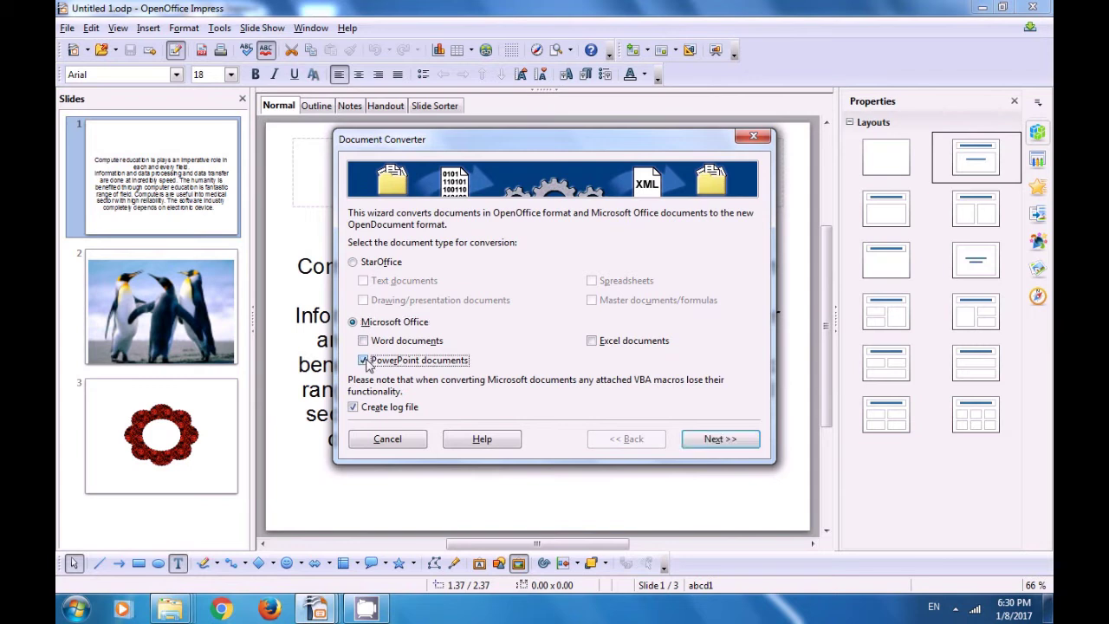
pyautogui.click(716, 440)
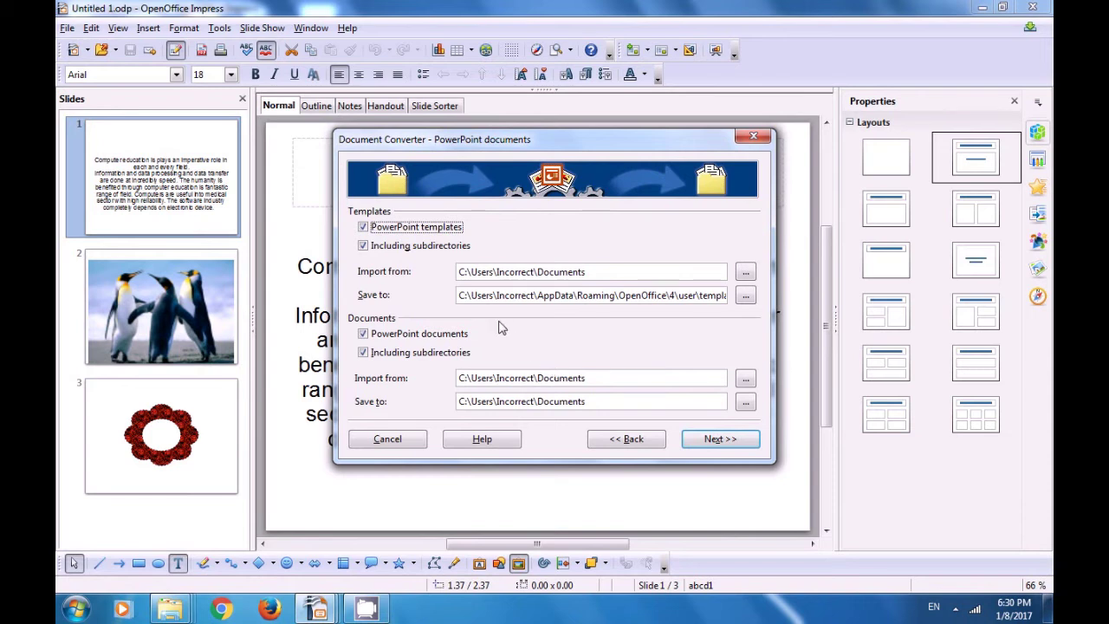
# Set the save folder for the converted PowerPoint templates to the Desktop.
pyautogui.click(745, 295)
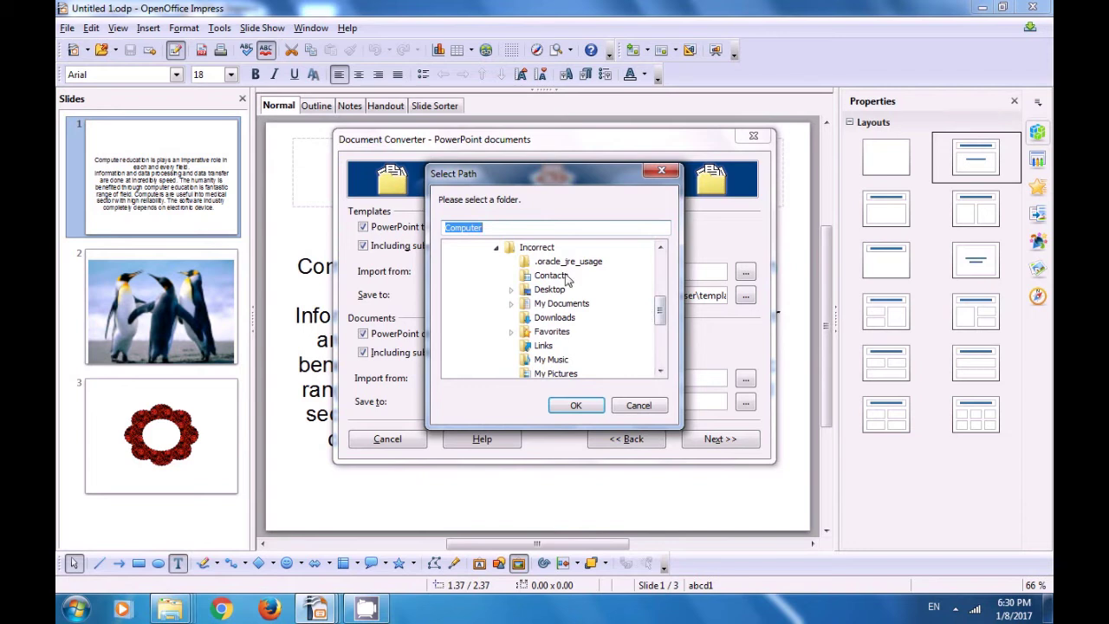
pyautogui.click(557, 294)
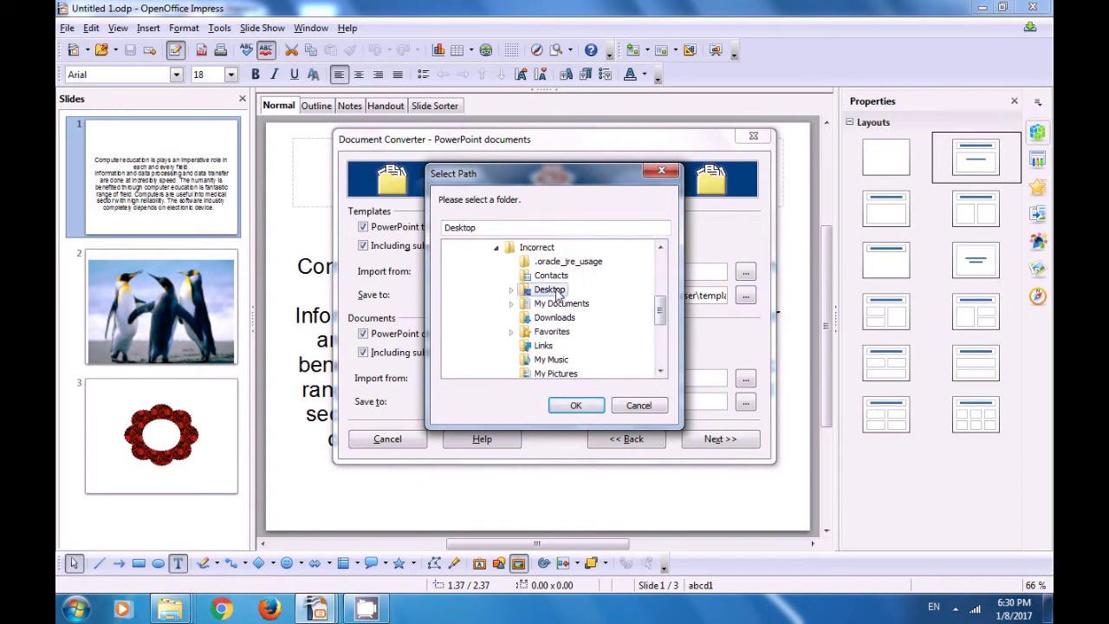
pyautogui.click(574, 406)
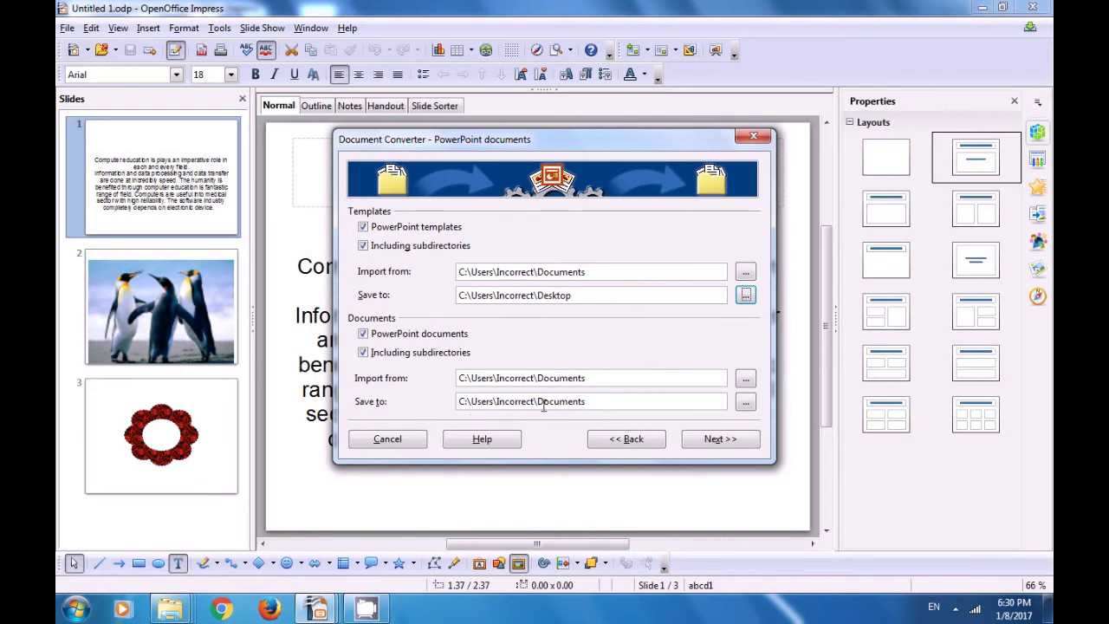
# Set the save folder for the converted PowerPoint documents to the Desktop.
pyautogui.click(745, 403)
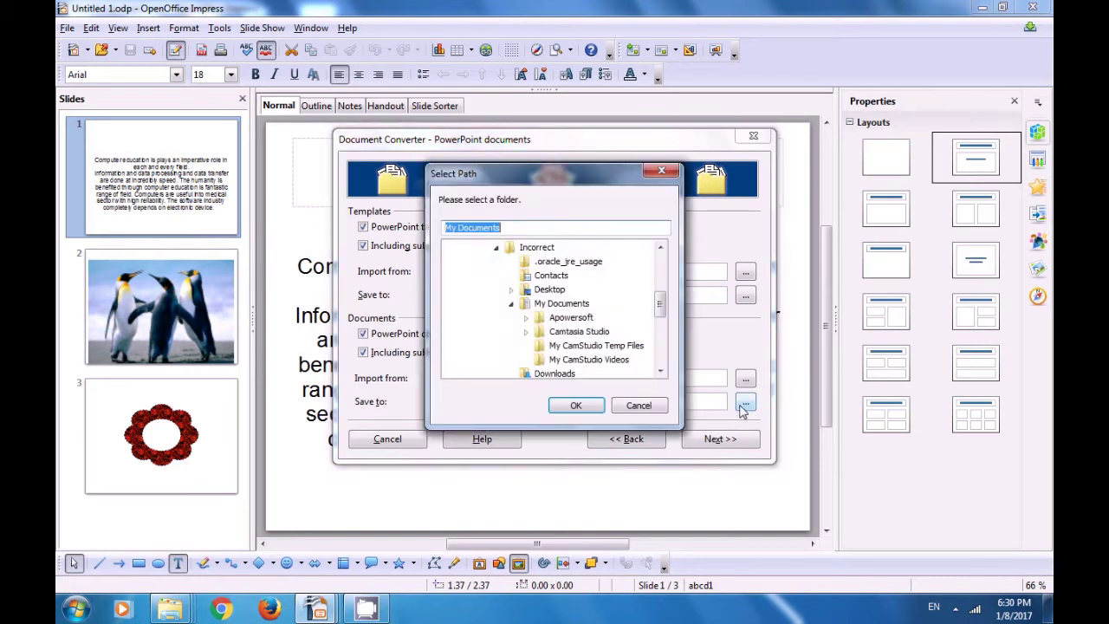
pyautogui.click(543, 291)
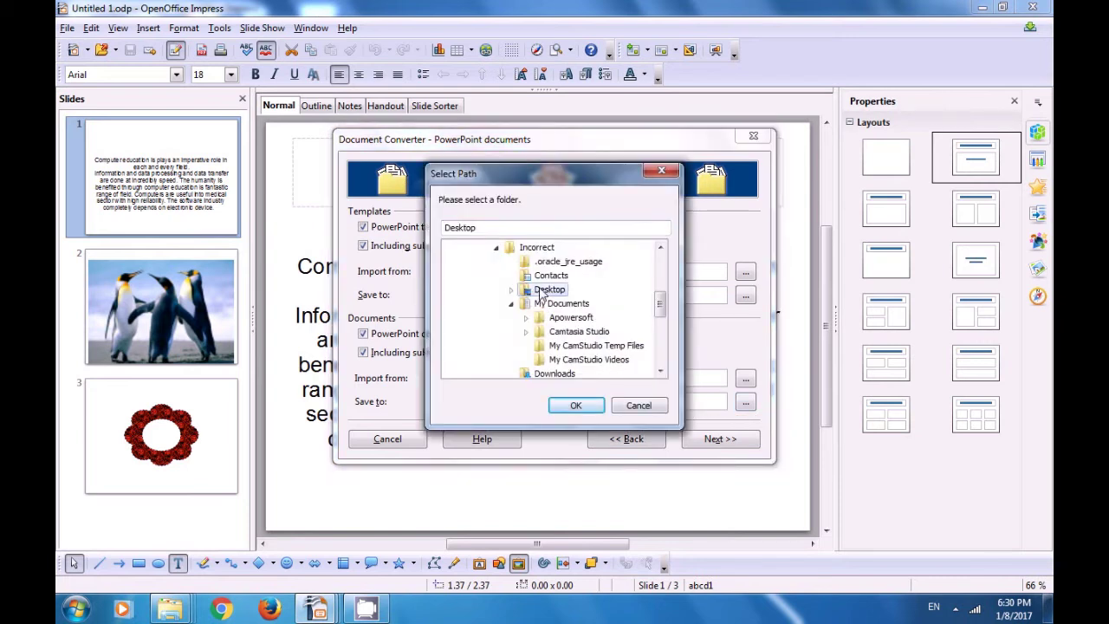
pyautogui.click(576, 407)
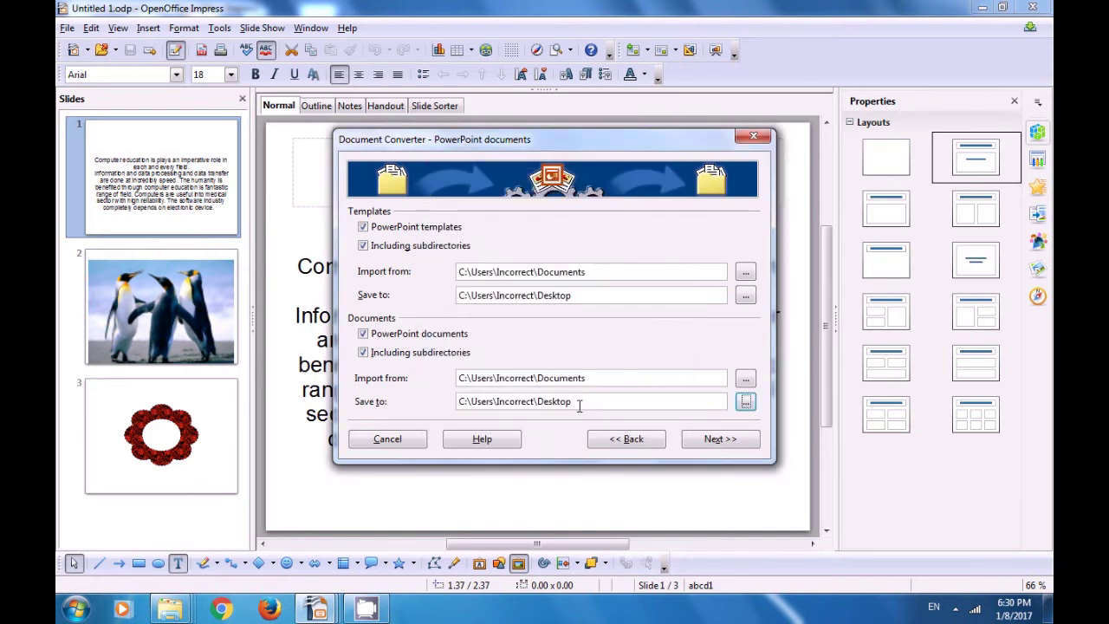
# Continue to the conversion summary, run the PowerPoint conversion, and close the Document Converter.
pyautogui.click(708, 439)
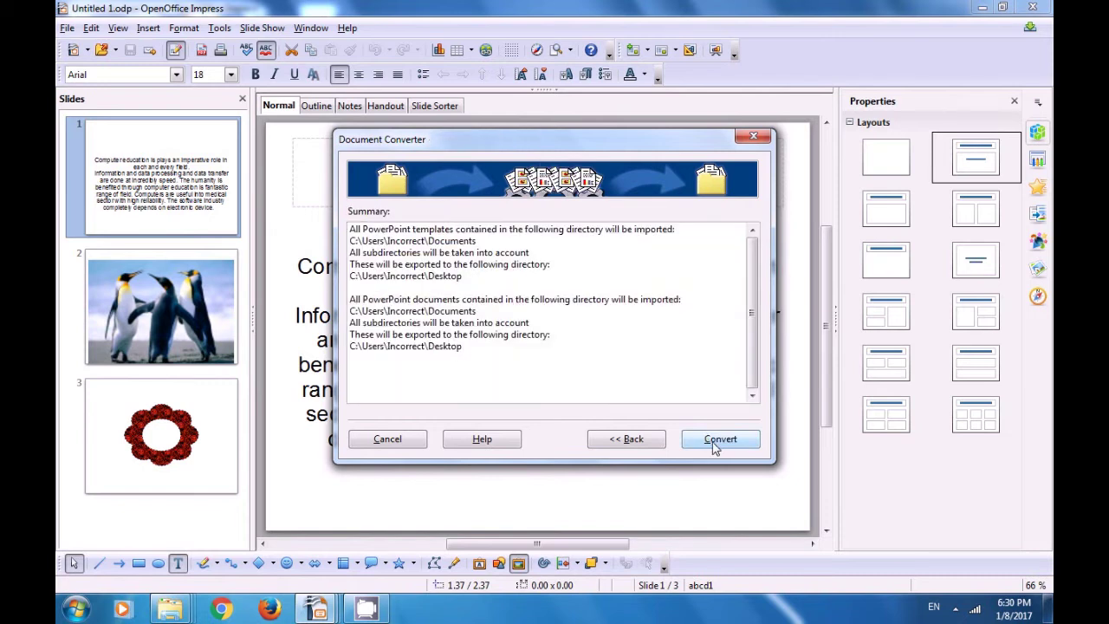
pyautogui.click(715, 443)
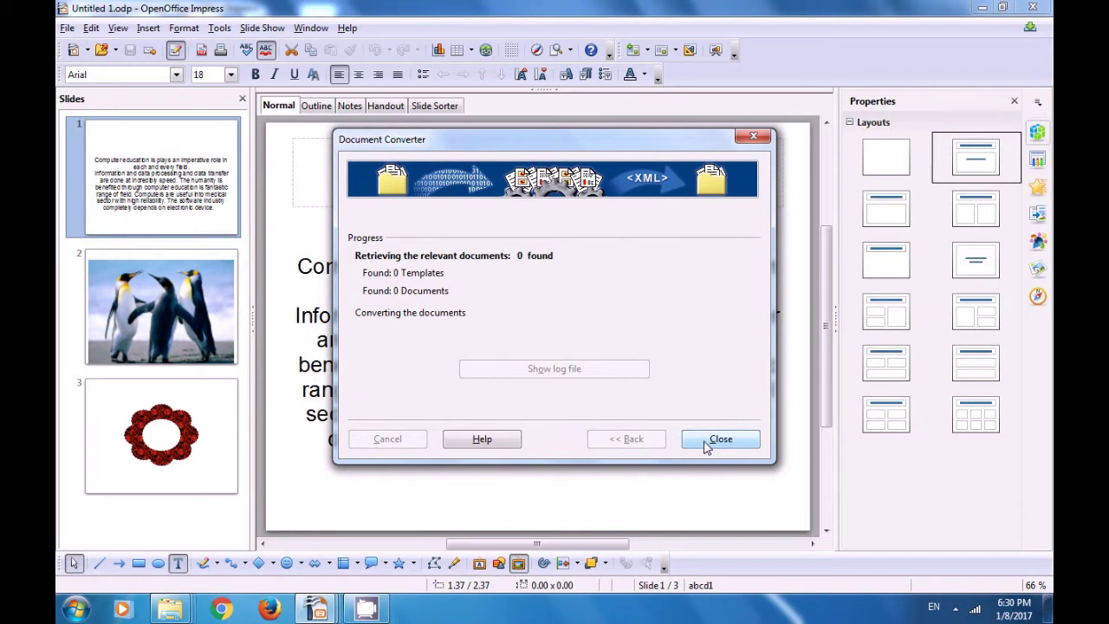
pyautogui.click(752, 137)
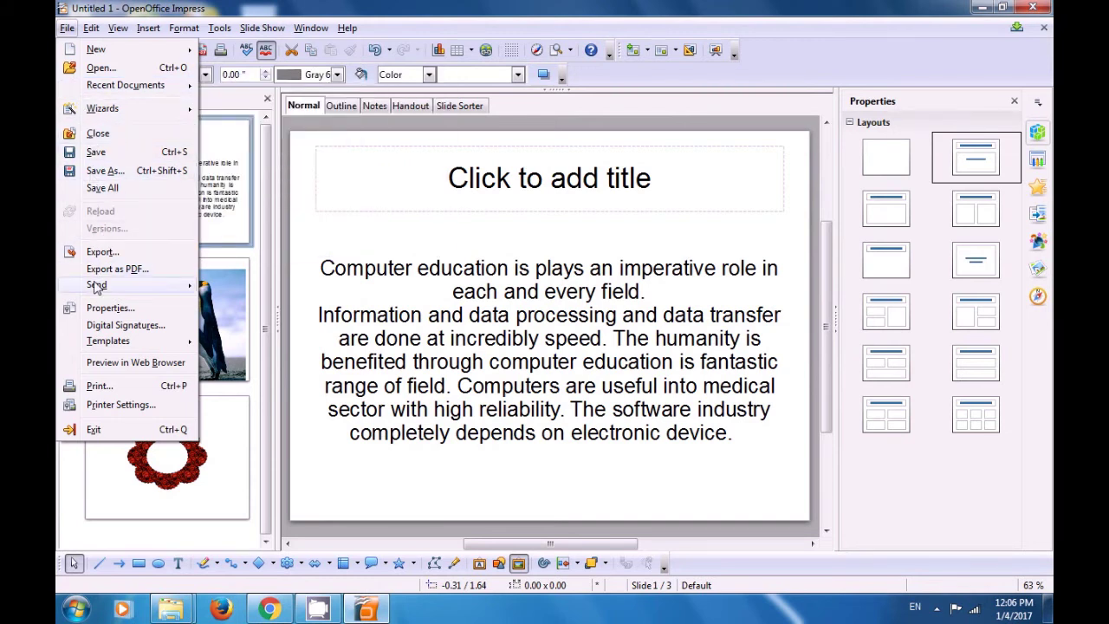
# Draft an e-mail with the presentation attached as a document, fill in the recipient's e-mail address, and discard the message without saving.
pyautogui.moveTo(96, 287)
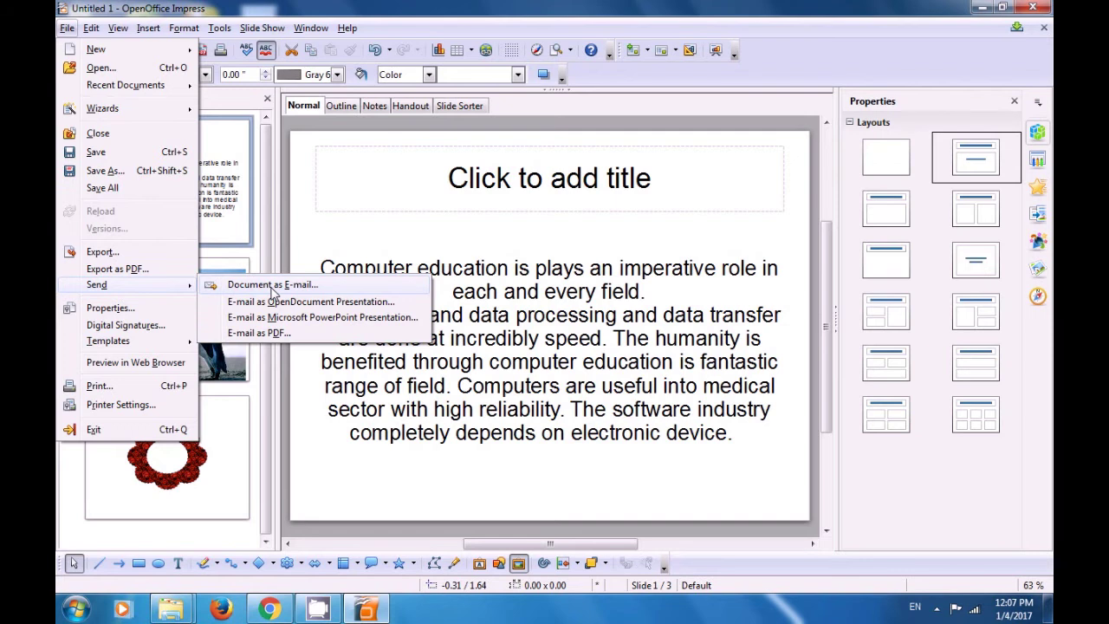
pyautogui.click(272, 293)
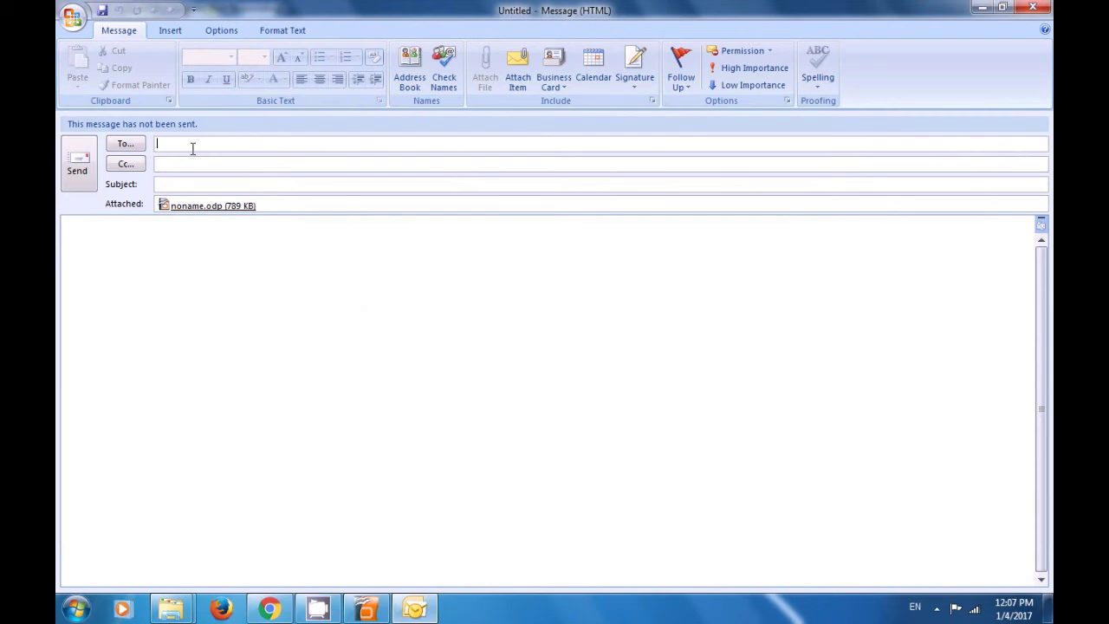
pyautogui.write('a')
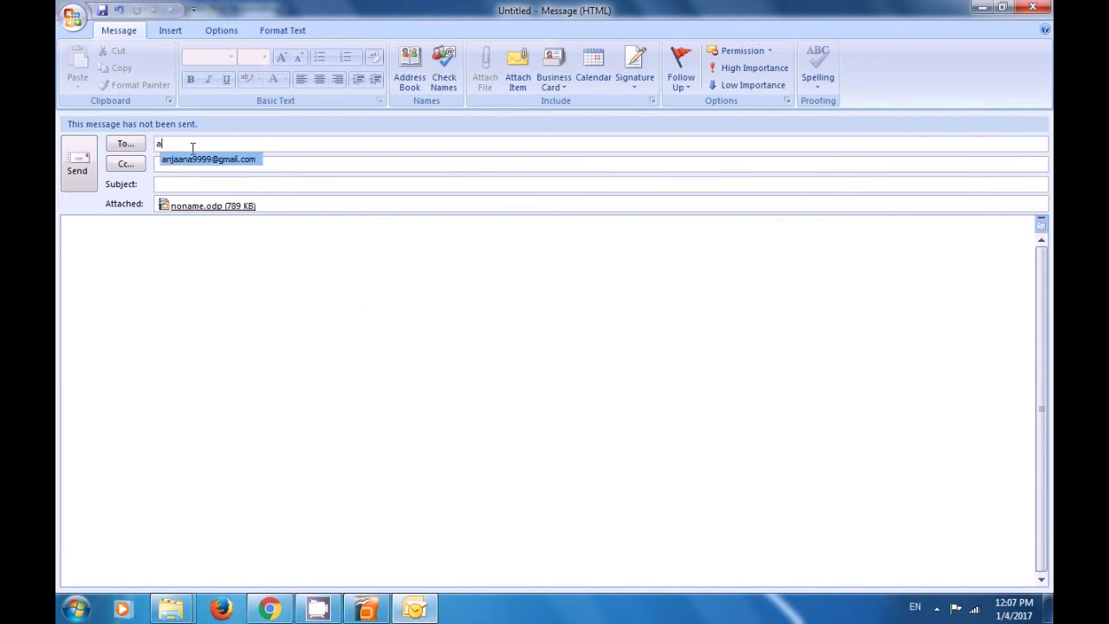
pyautogui.press('Return')
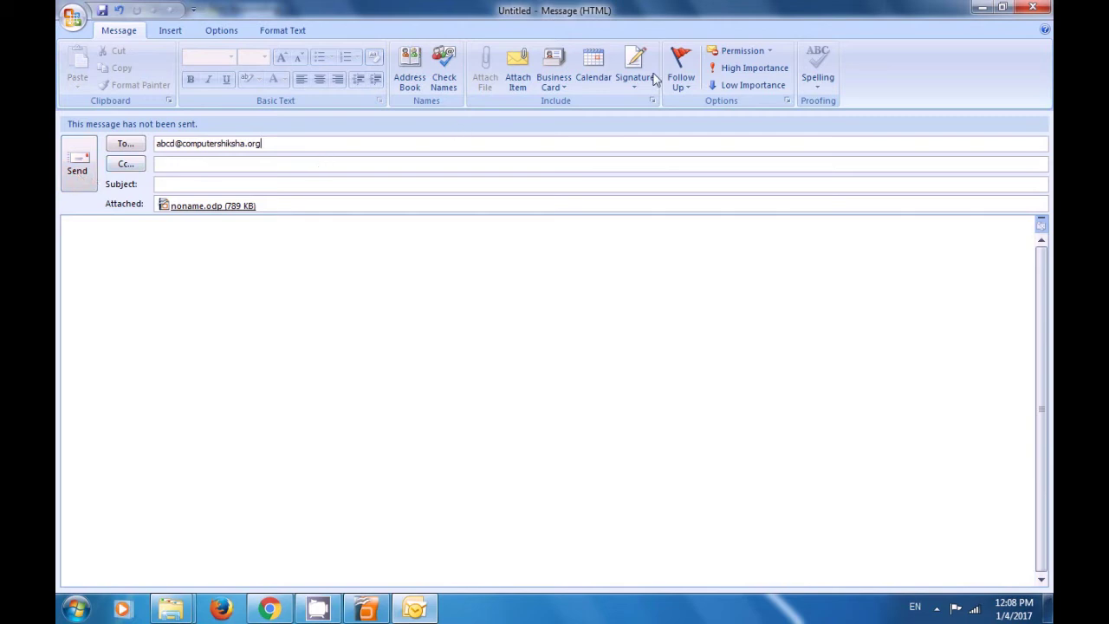
pyautogui.click(1021, 5)
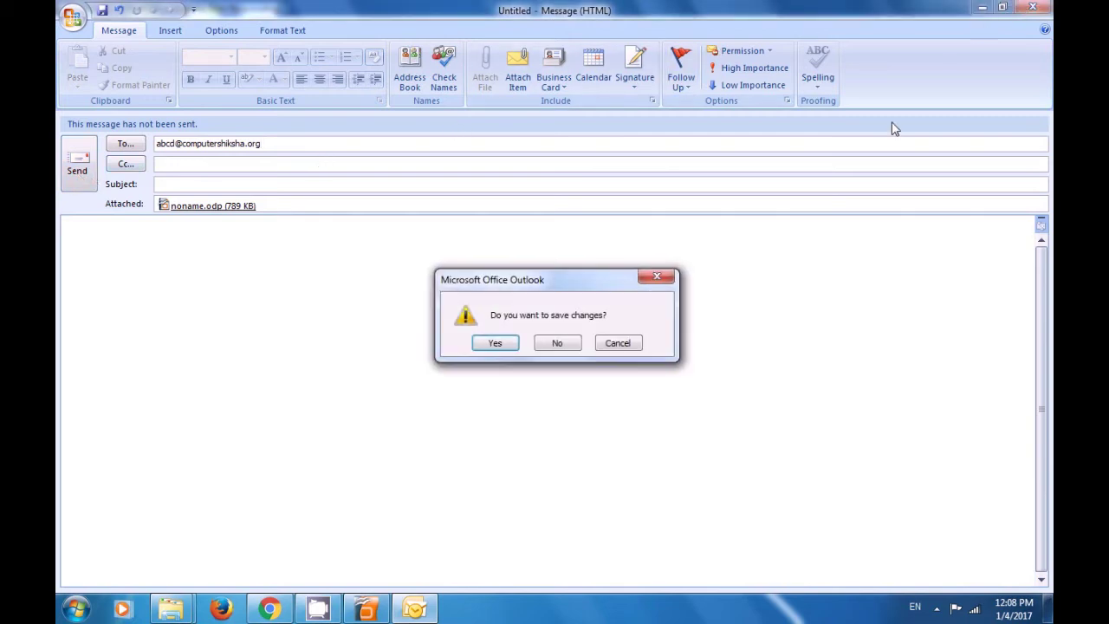
pyautogui.click(564, 342)
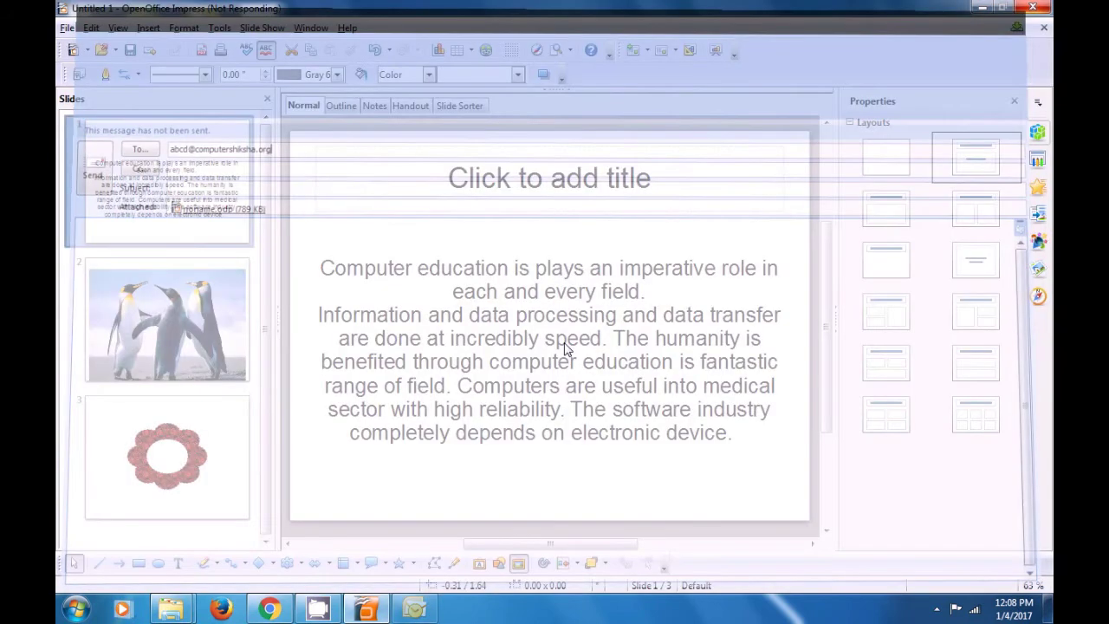